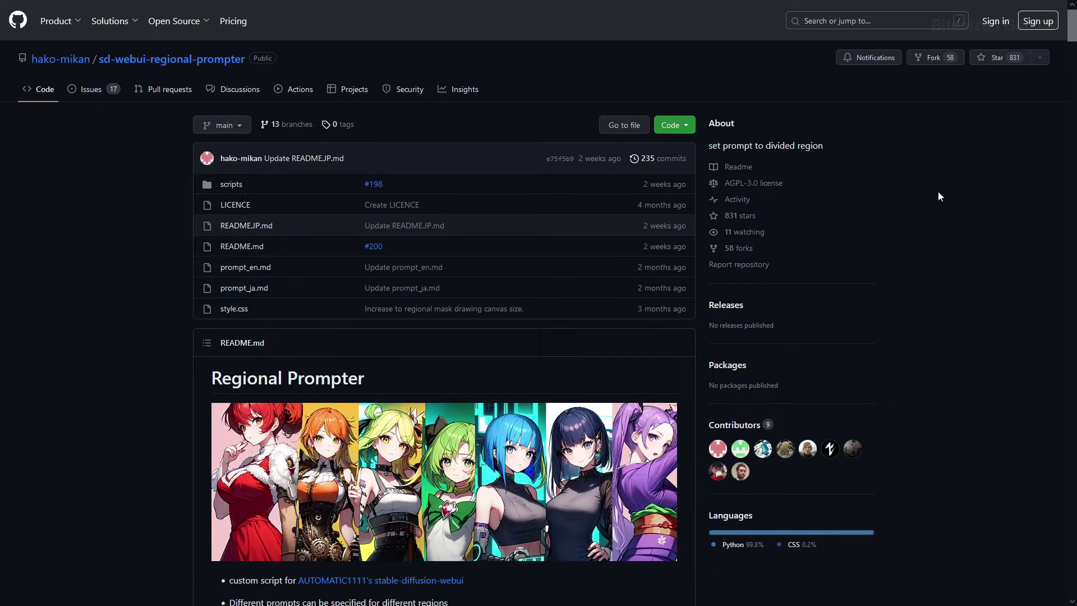
# Step: Autoscroll the Regional Prompter README down to the Usage example prompt and settings
pyautogui.middleClick(938, 191)
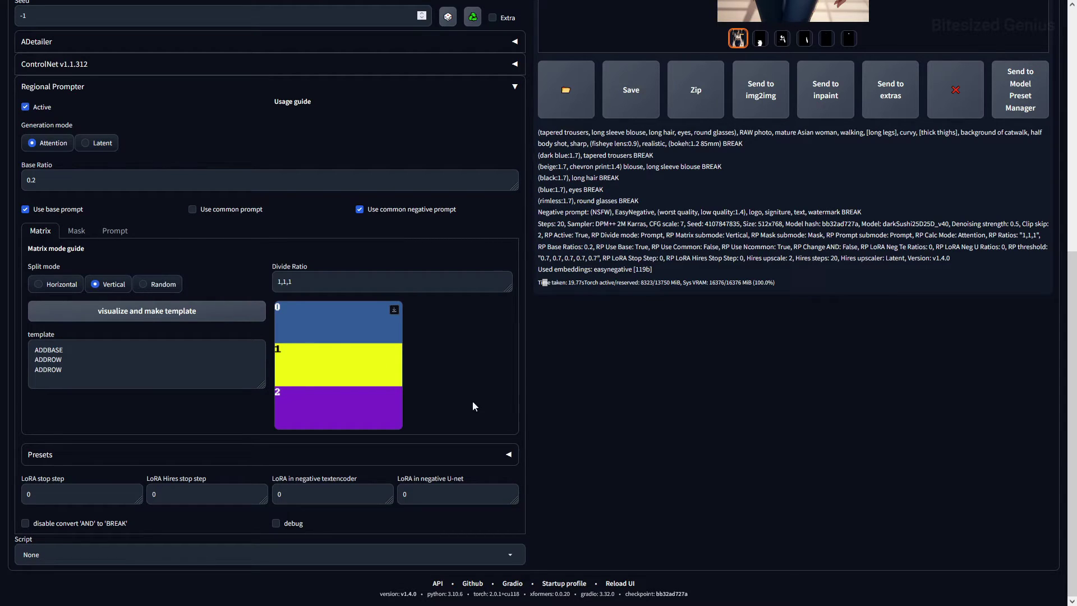
# Step: Highlight the shared first line of the prompt
pyautogui.middleClick(631, 450)
pyautogui.scroll(5, 632, 450)
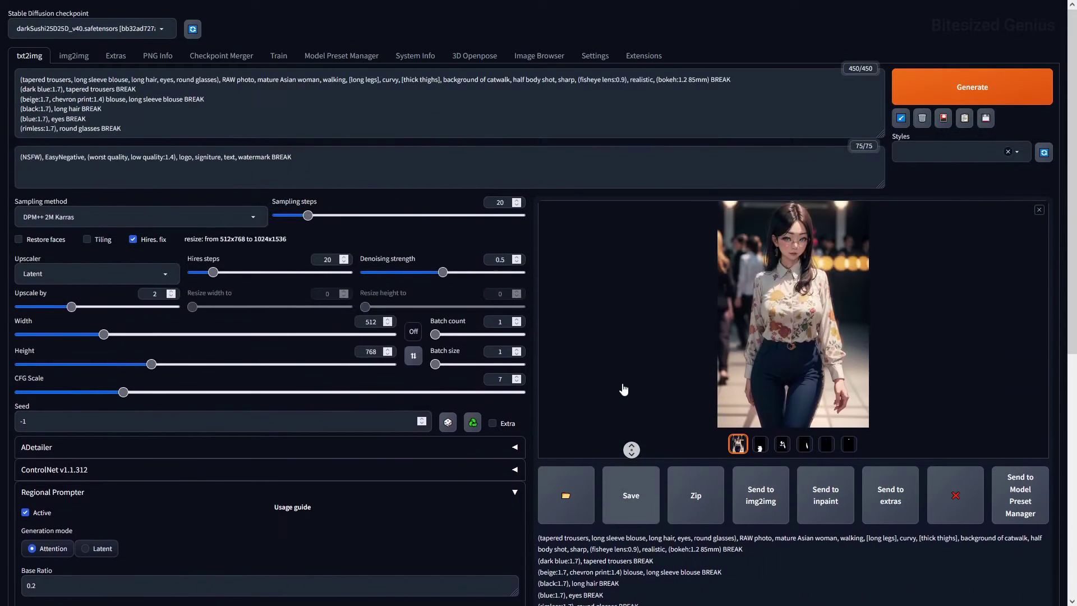
pyautogui.moveTo(709, 80); pyautogui.dragTo(19, 75)
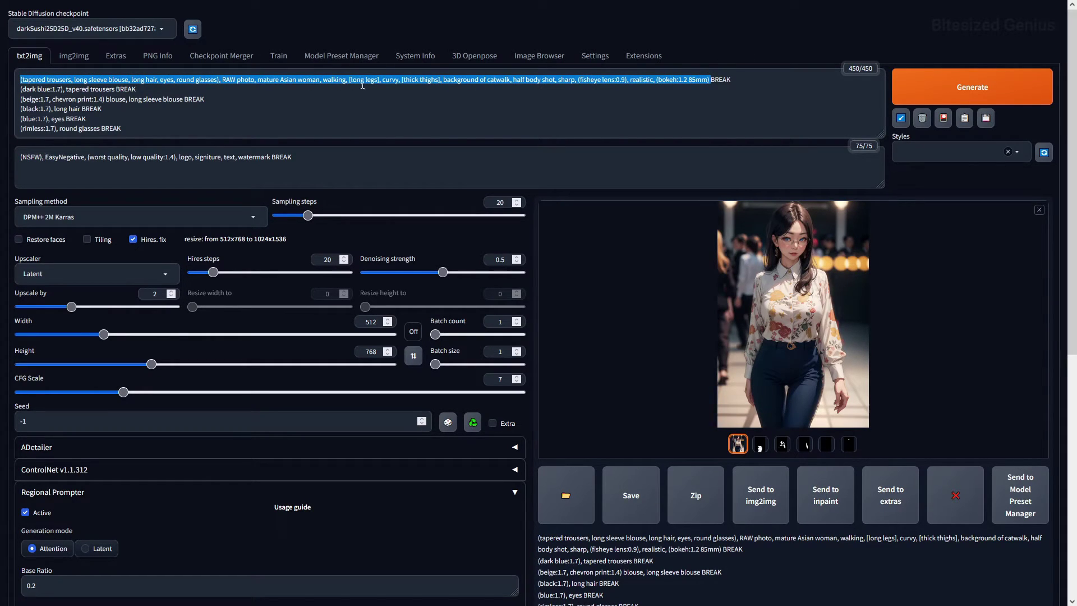
pyautogui.click(748, 103)
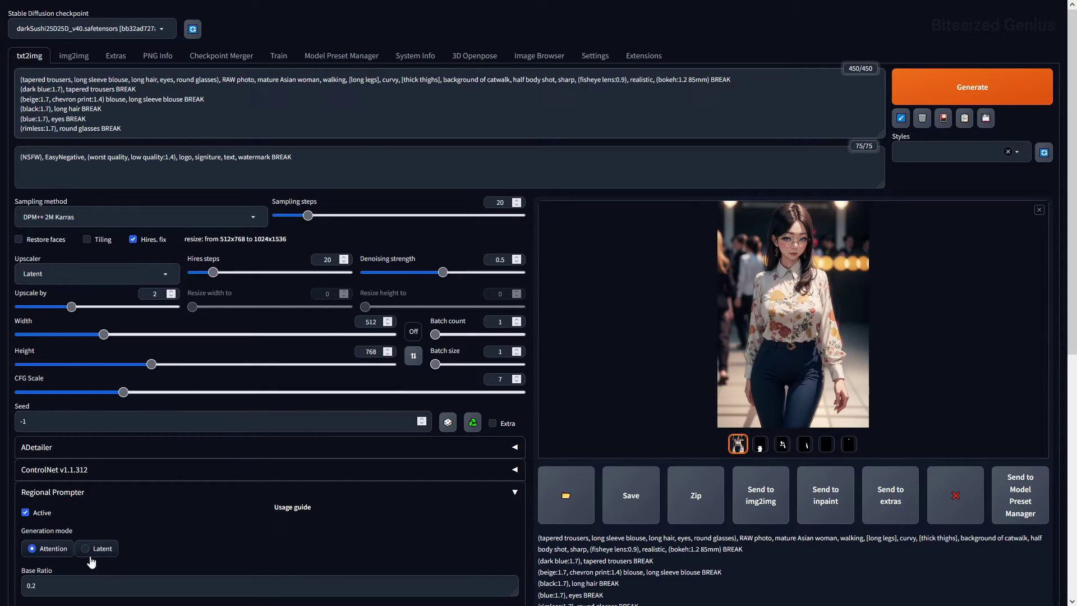
# Step: Point out Base Ratio 0.2, then contrast the first prompt line with region lines two to six
pyautogui.click(32, 584)
pyautogui.doubleClick(32, 584)
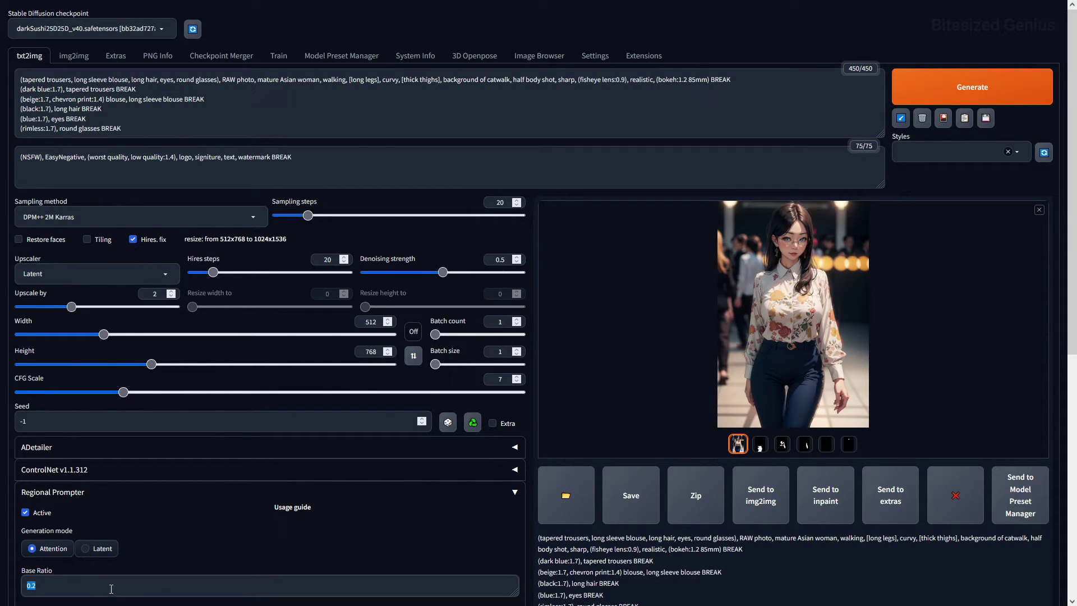
pyautogui.click(337, 505)
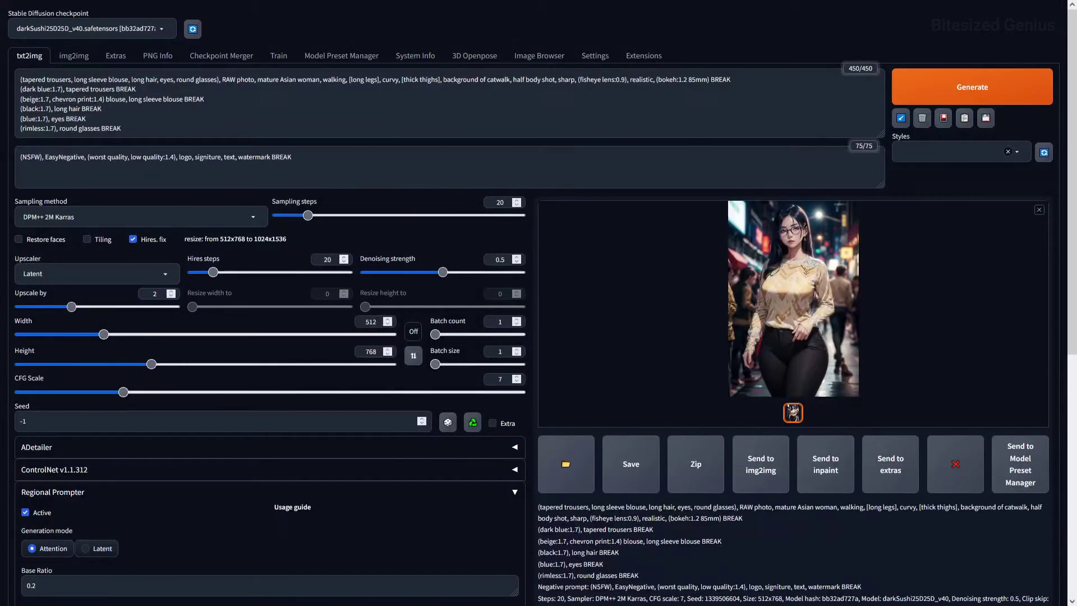
pyautogui.scroll(-3, 359, 501)
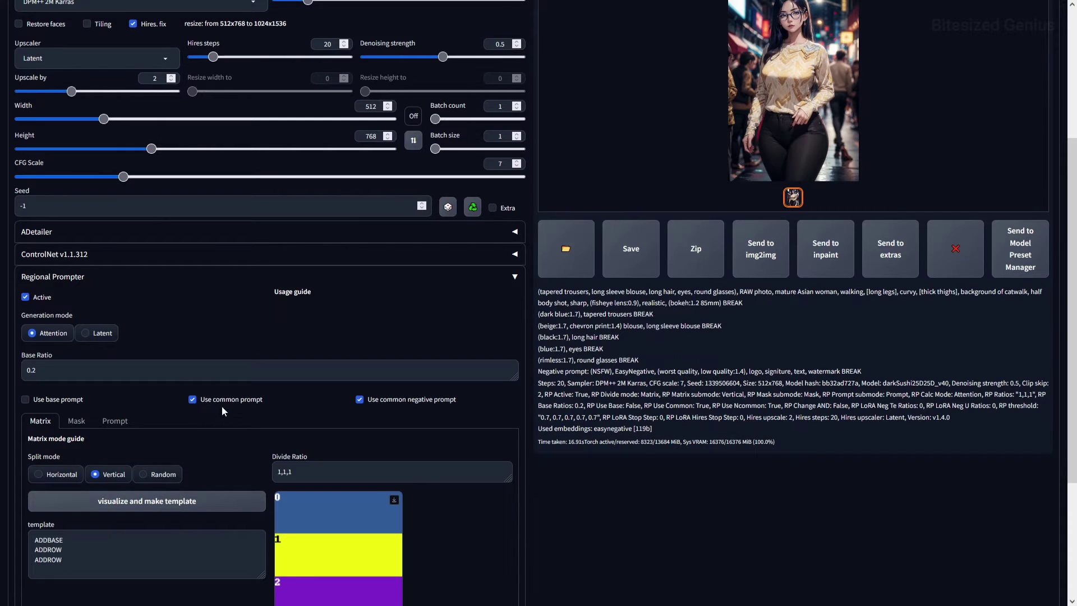
pyautogui.scroll(2, 320, 402)
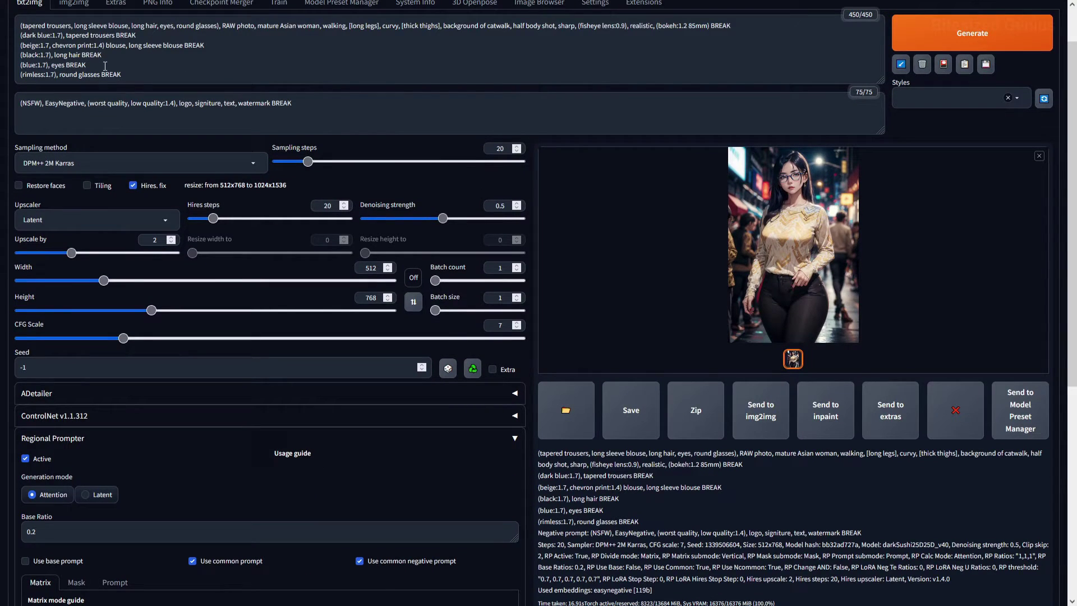
pyautogui.moveTo(709, 26); pyautogui.dragTo(18, 26)
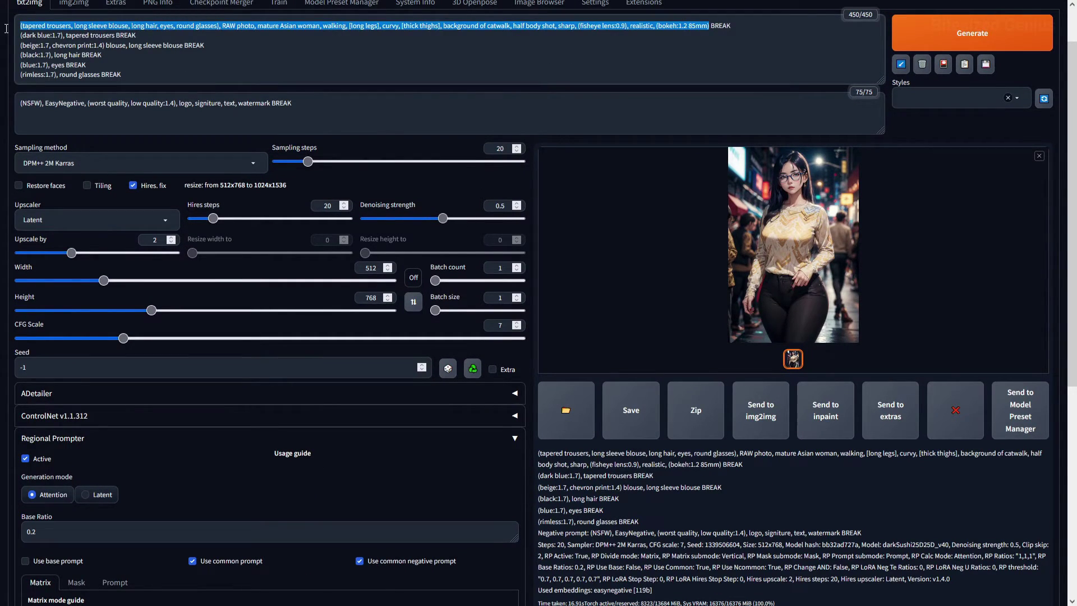
pyautogui.moveTo(196, 75); pyautogui.dragTo(9, 36)
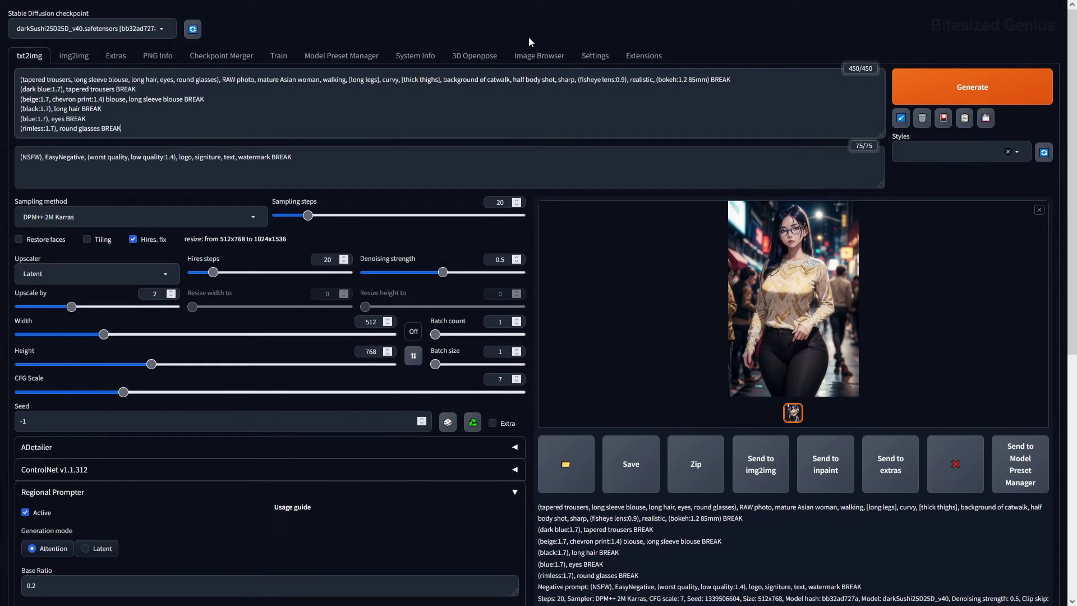
pyautogui.scroll(-2, 530, 29)
pyautogui.scroll(-2, 534, 43)
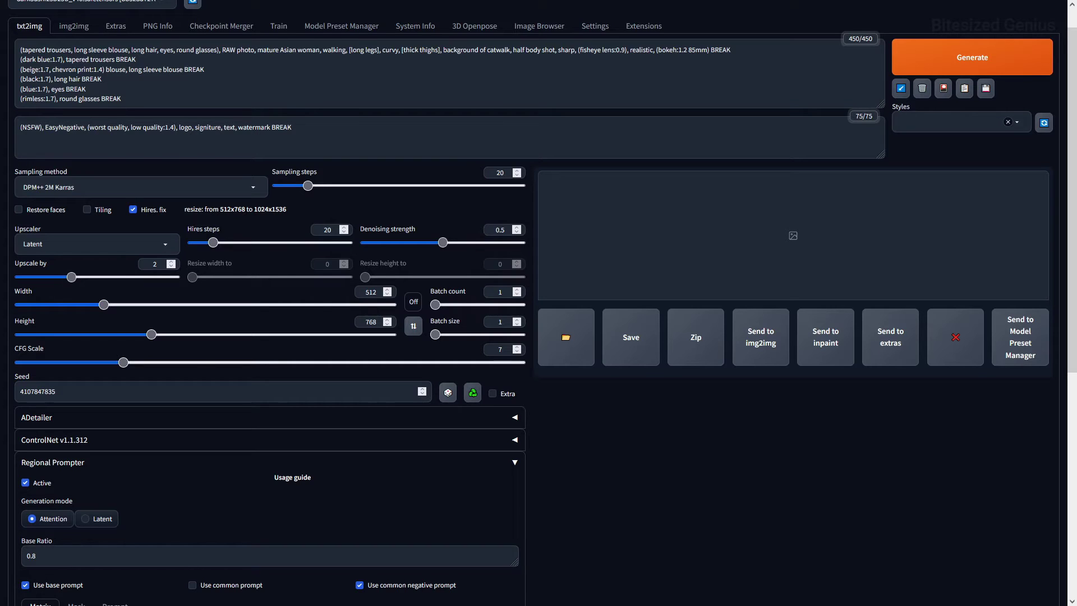
# Step: Generate an image with Base Ratio 0.8 and the base prompt enabled using Ctrl+Enter
pyautogui.hotkey('ctrl', 'Return')
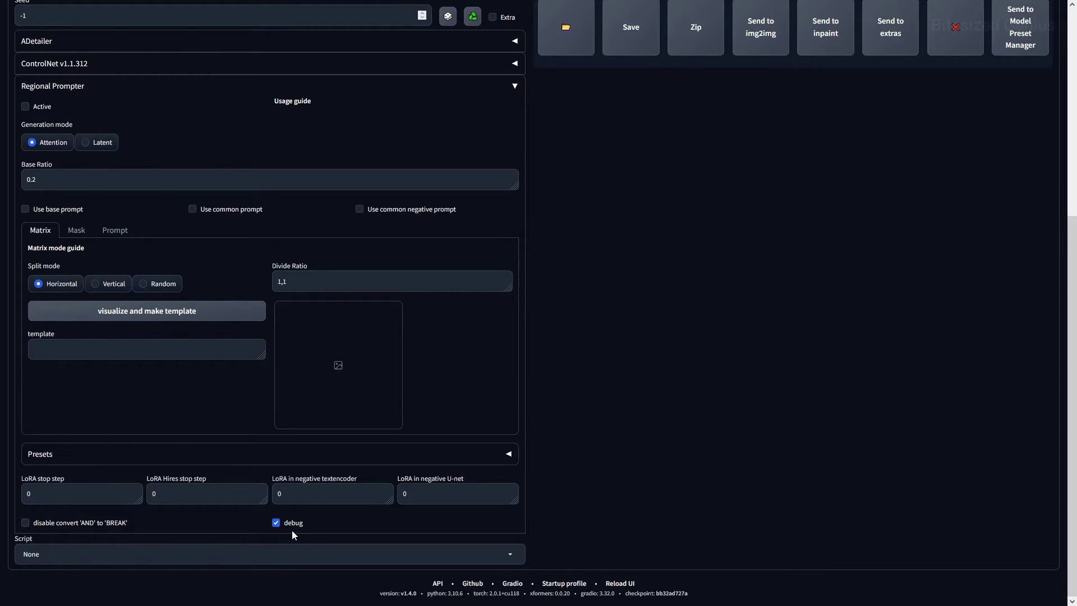
# Step: Turn off debug output and preview a vertical region split
pyautogui.click(291, 525)
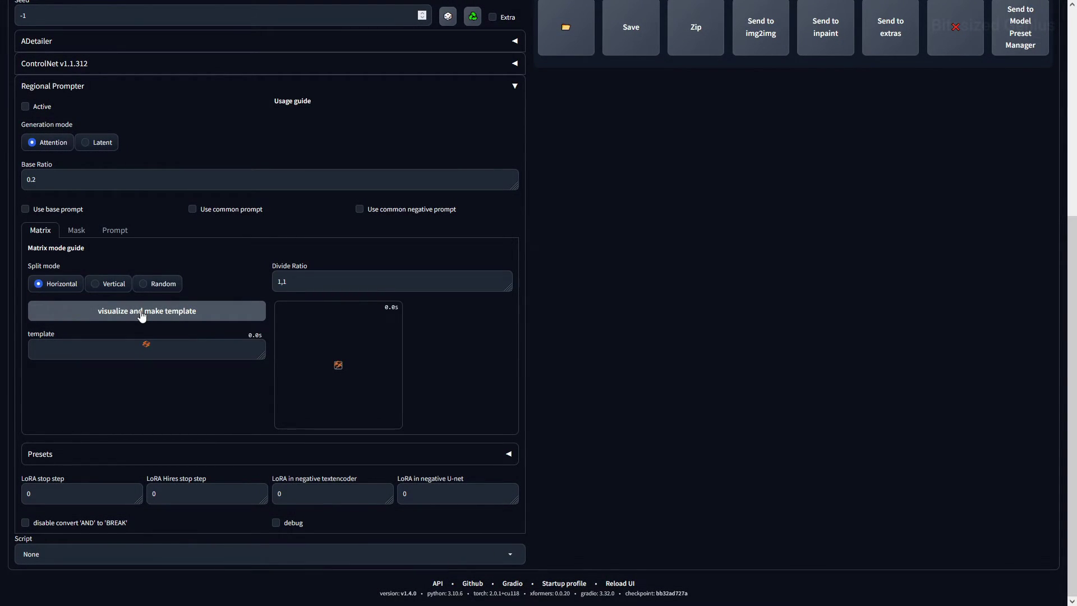
pyautogui.click(108, 288)
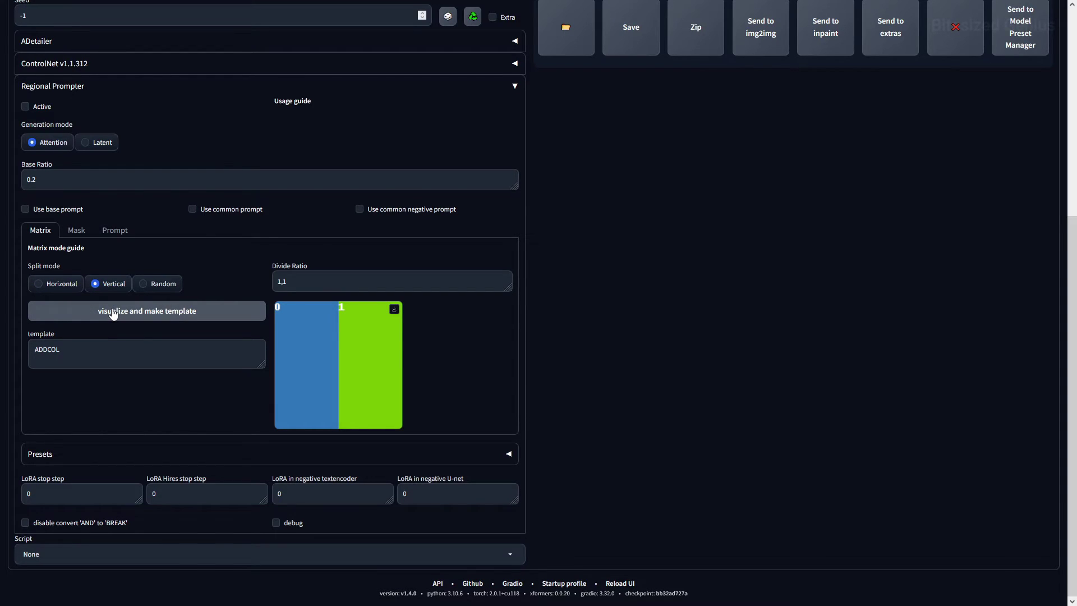
pyautogui.click(113, 313)
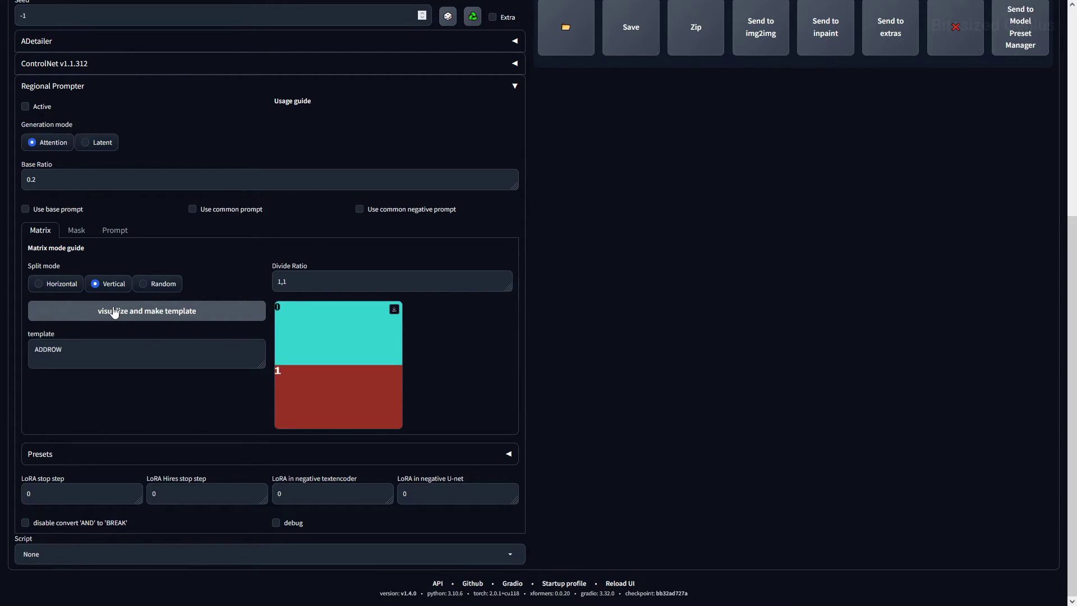
pyautogui.click(286, 283)
pyautogui.write(',1;1,1')
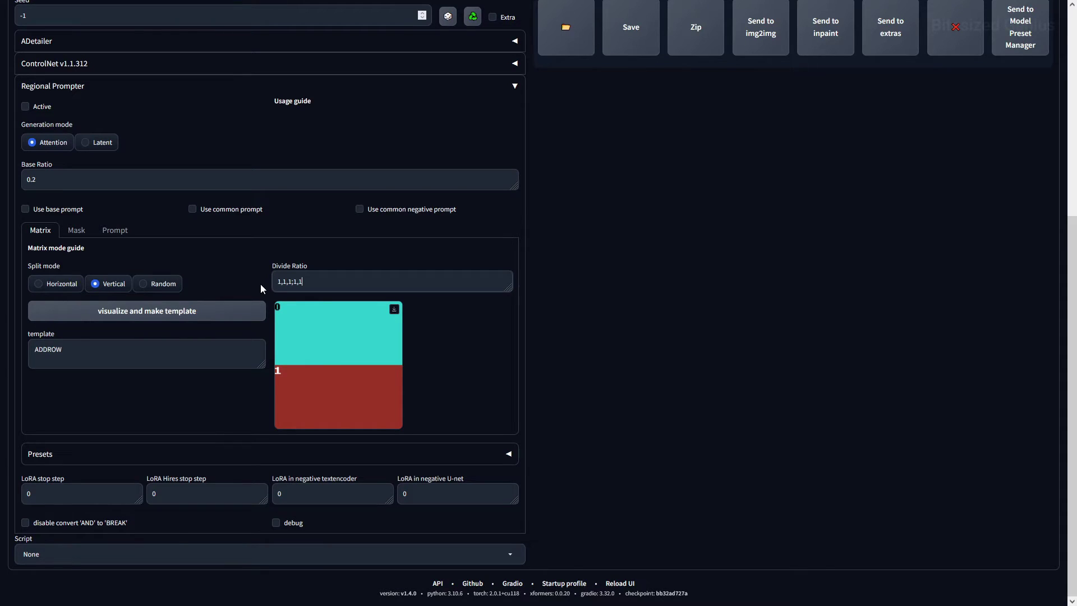
# Step: Preview the random split mode and clear the divide ratio text
pyautogui.click(161, 288)
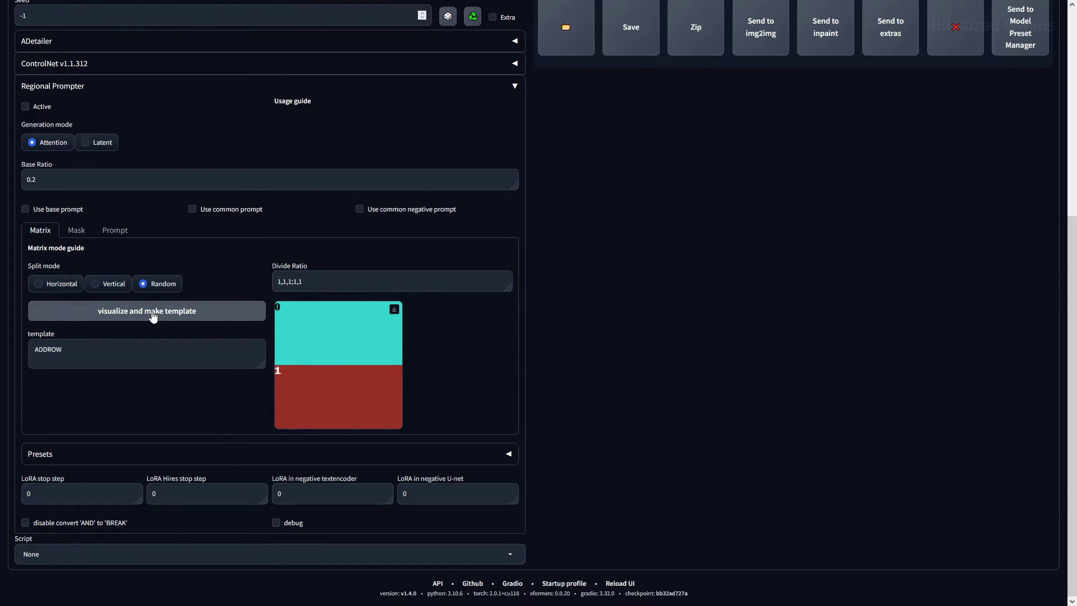
pyautogui.click(152, 314)
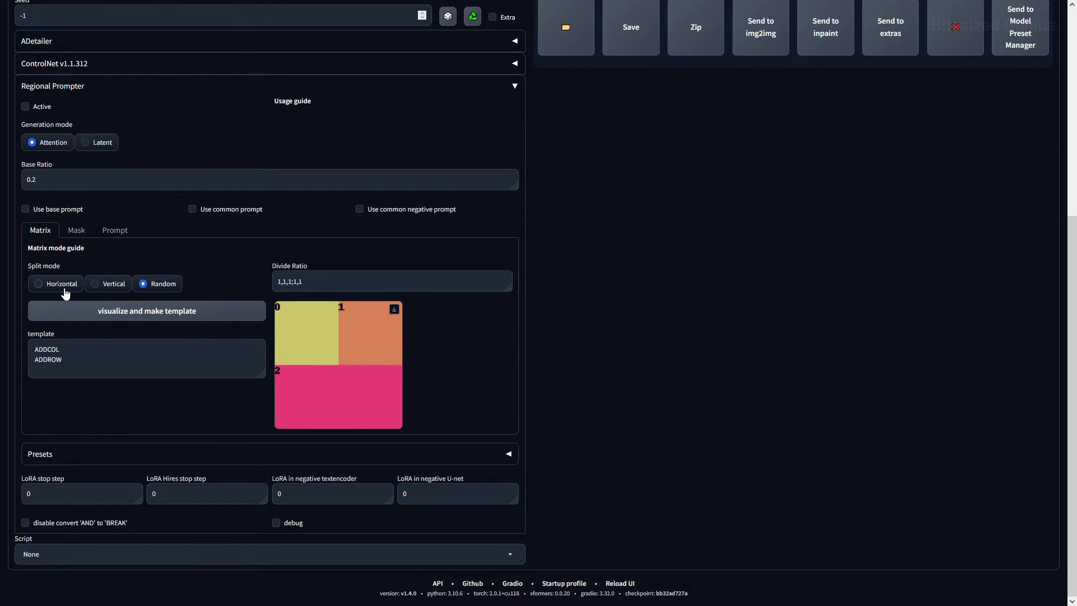
pyautogui.click(287, 281)
pyautogui.hotkey('ctrl', 'a')
pyautogui.write('1,')
pyautogui.write('1,1')
# Step: Preview a horizontal three-column layout and add a second row to the divide ratio
pyautogui.click(59, 284)
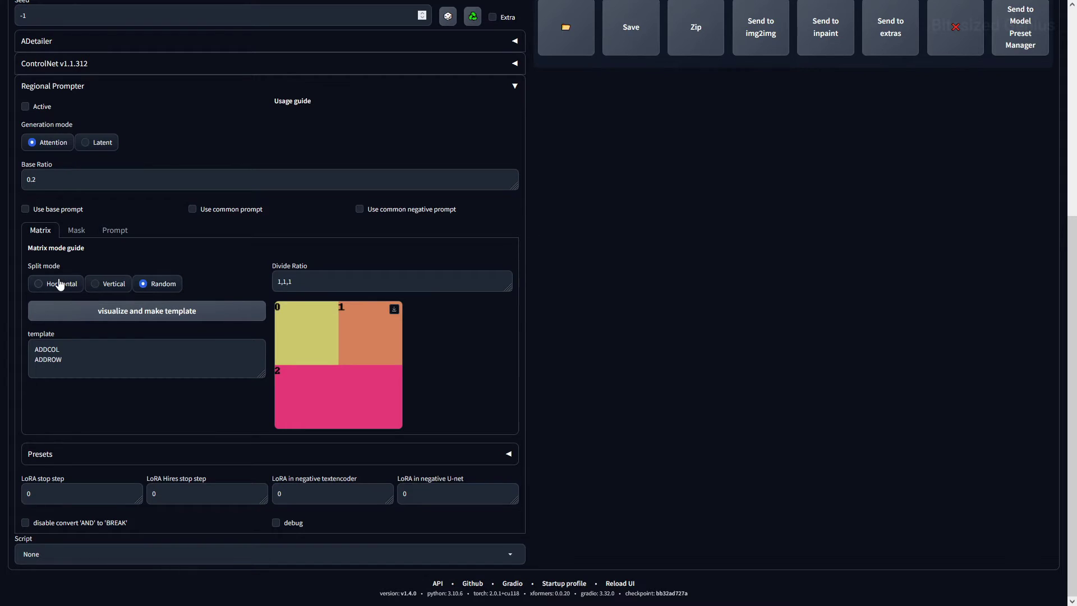
pyautogui.click(90, 311)
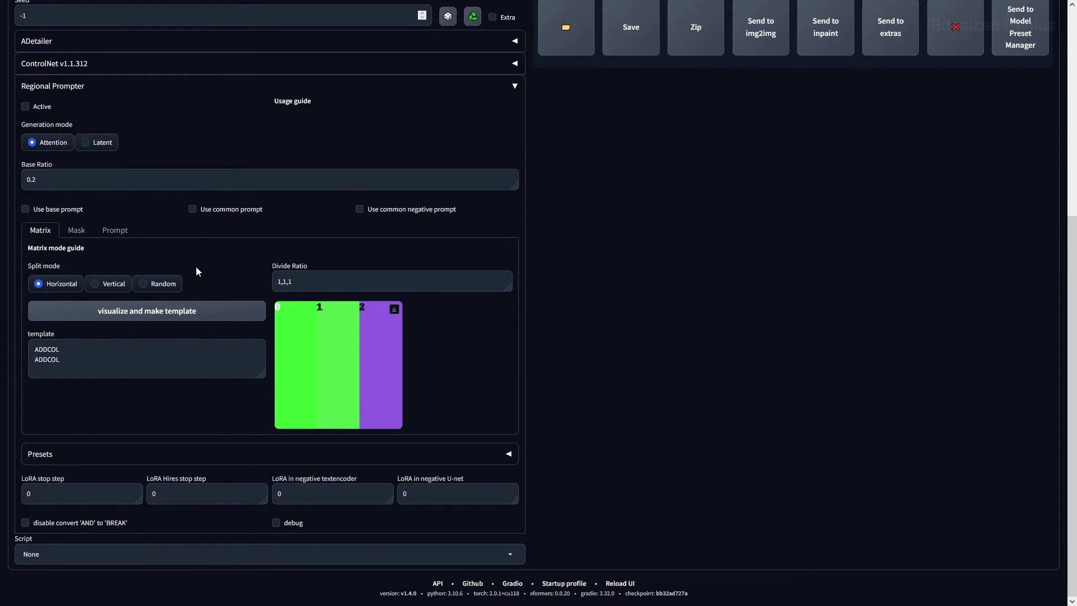
pyautogui.click(294, 282)
pyautogui.write(';1,1')
# Step: Preview random mode again with edited divide ratio proportions
pyautogui.click(165, 284)
pyautogui.click(152, 312)
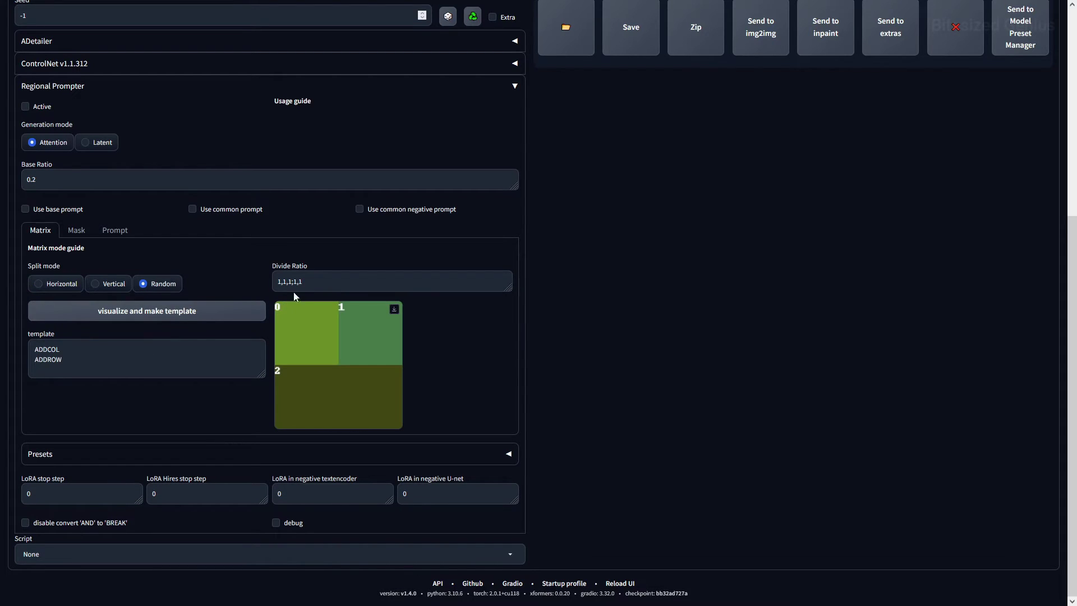
pyautogui.click(308, 281)
pyautogui.click(190, 311)
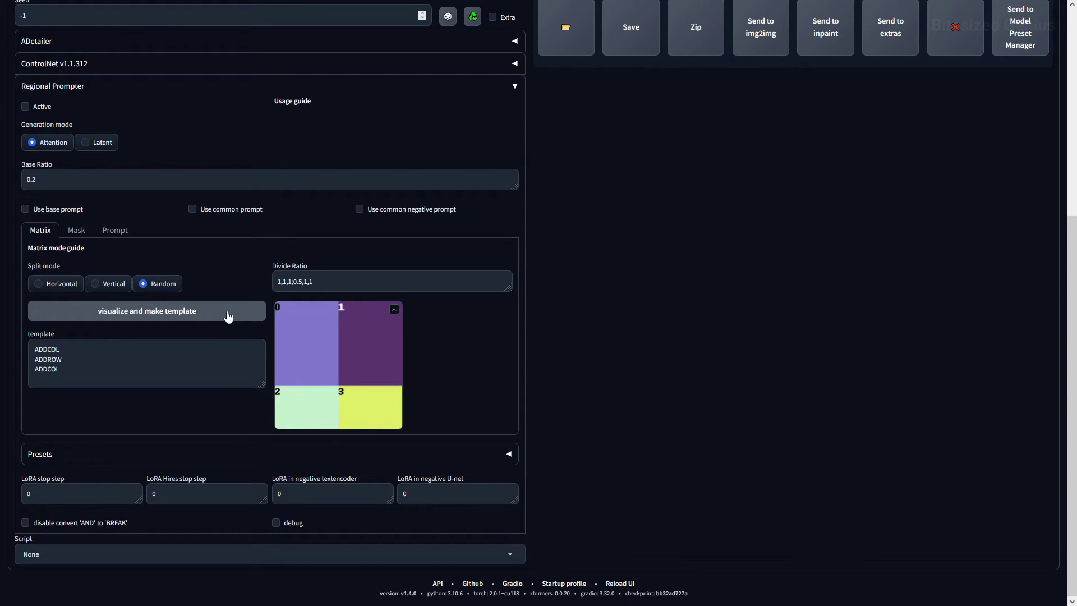
# Step: Re-enter the divide ratio as 1,1,1 and update the region template preview
pyautogui.click(143, 316)
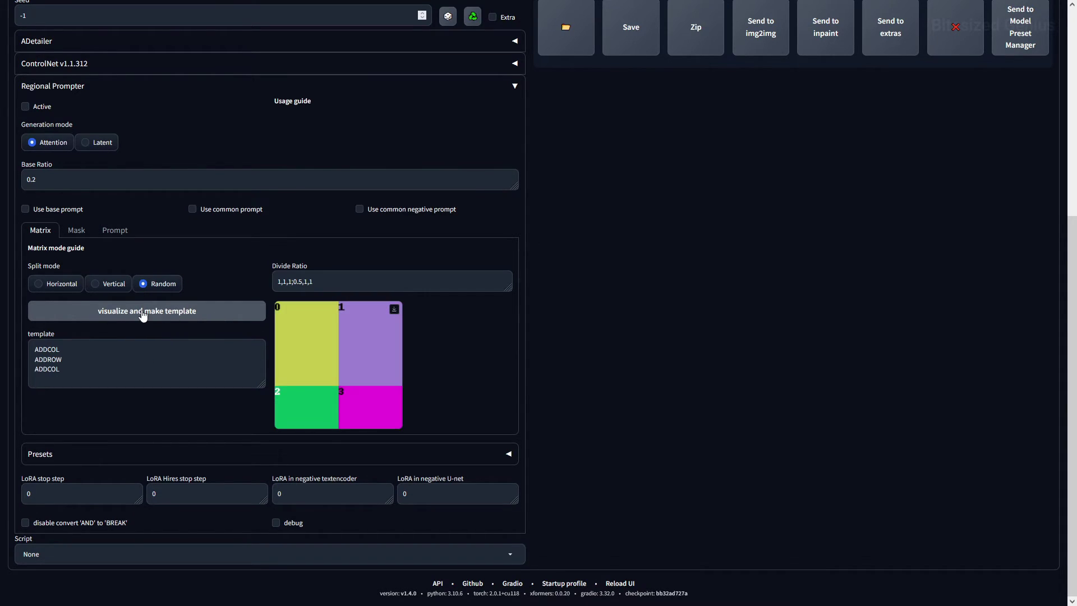
pyautogui.click(143, 316)
pyautogui.moveTo(313, 281); pyautogui.dragTo(202, 275)
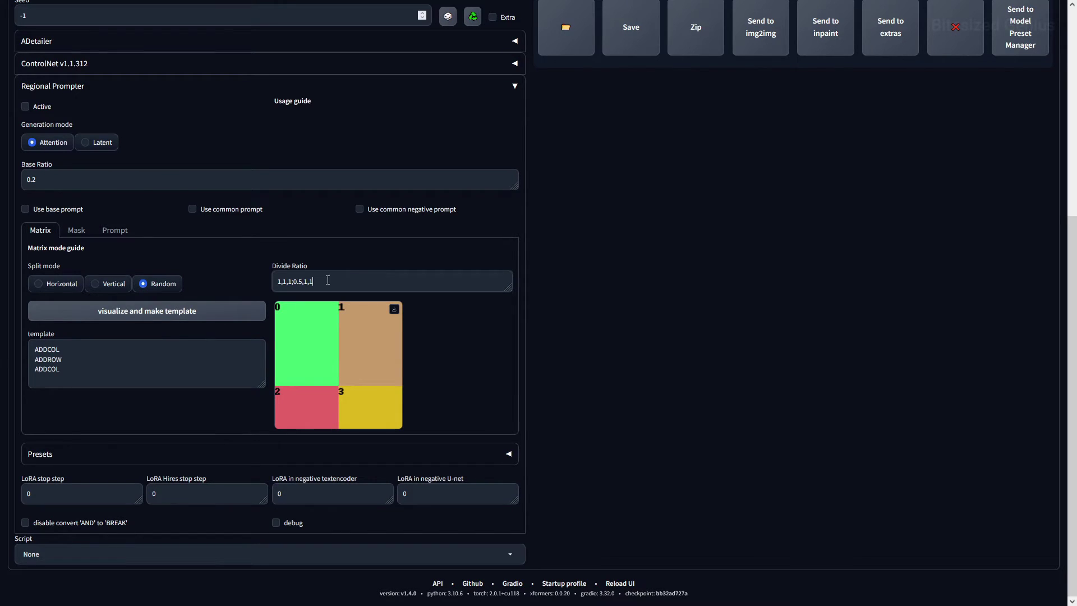
pyautogui.write('1,1,1')
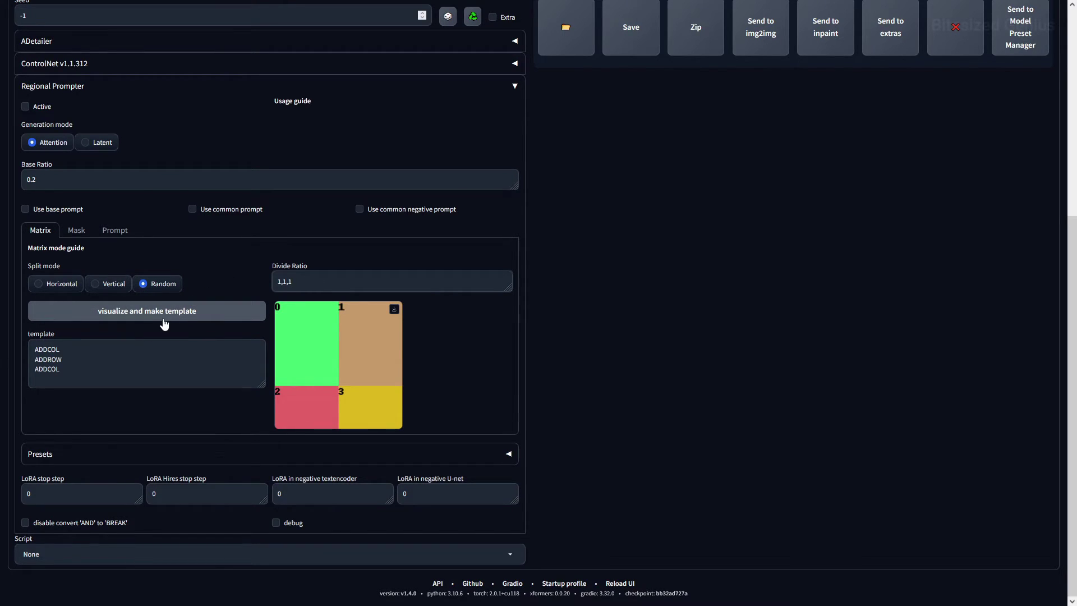
pyautogui.click(164, 324)
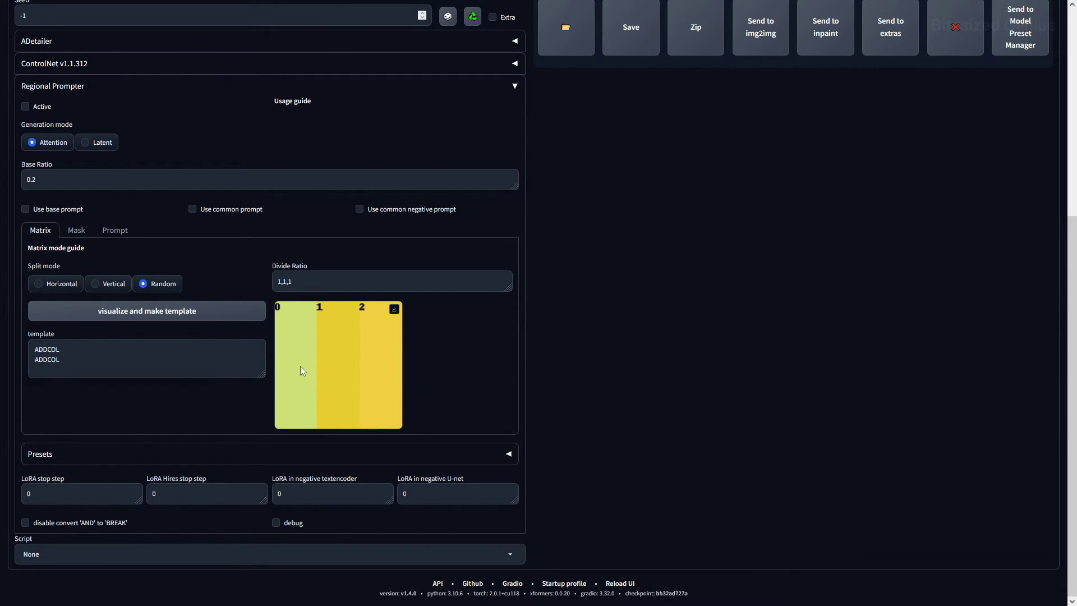
pyautogui.tripleClick(337, 281)
pyautogui.write('1,1,1;1,1')
pyautogui.click(240, 311)
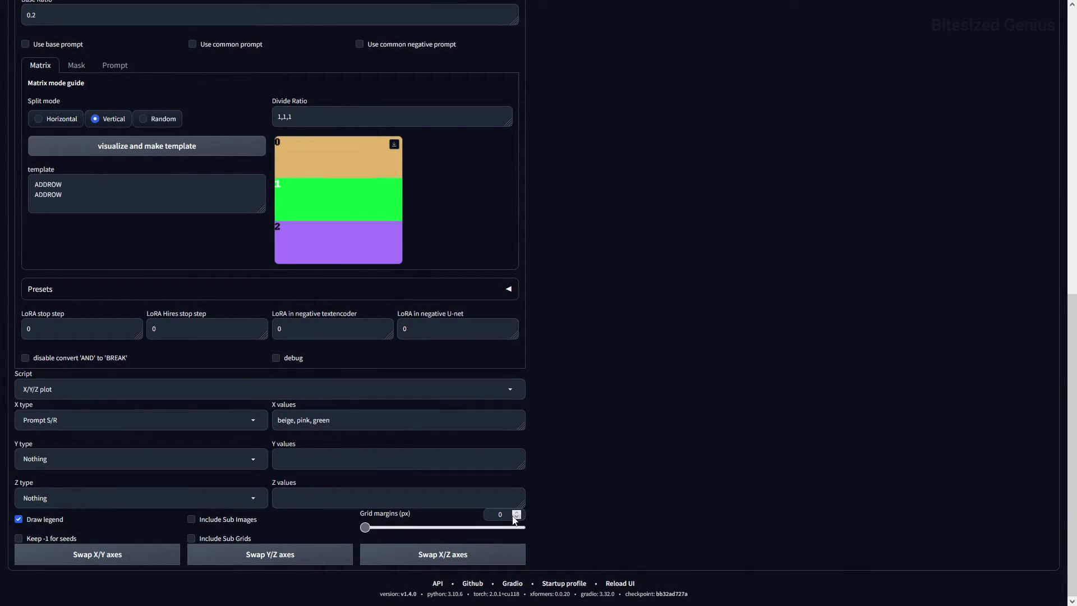
pyautogui.scroll(10, 276, 163)
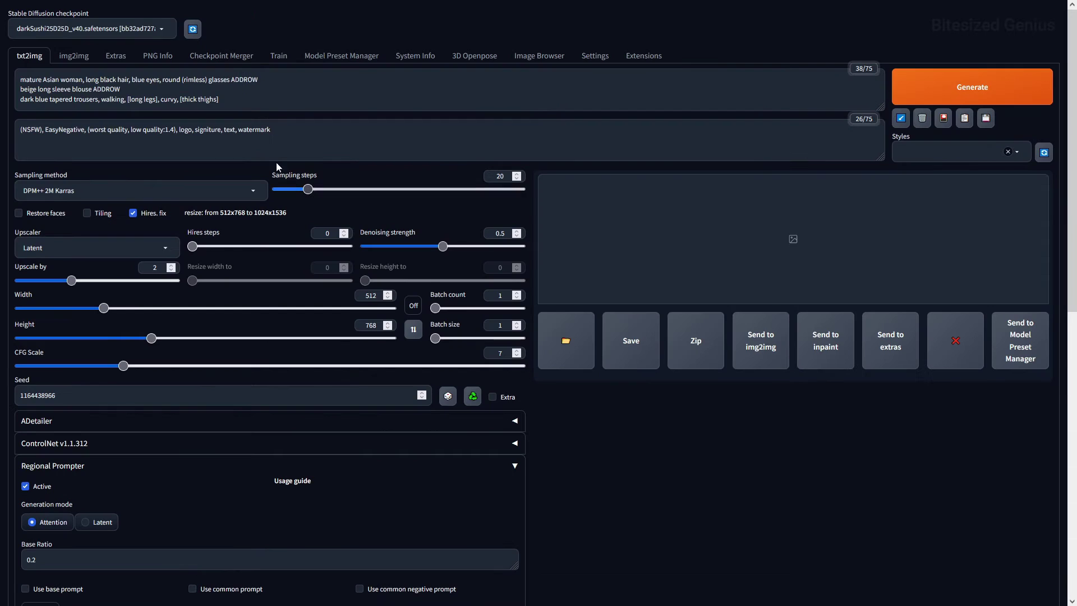
# Step: Review the ADDROW separators in the prompt and generate the beige, pink, green grid
pyautogui.click(268, 81)
pyautogui.moveTo(268, 82); pyautogui.dragTo(231, 80)
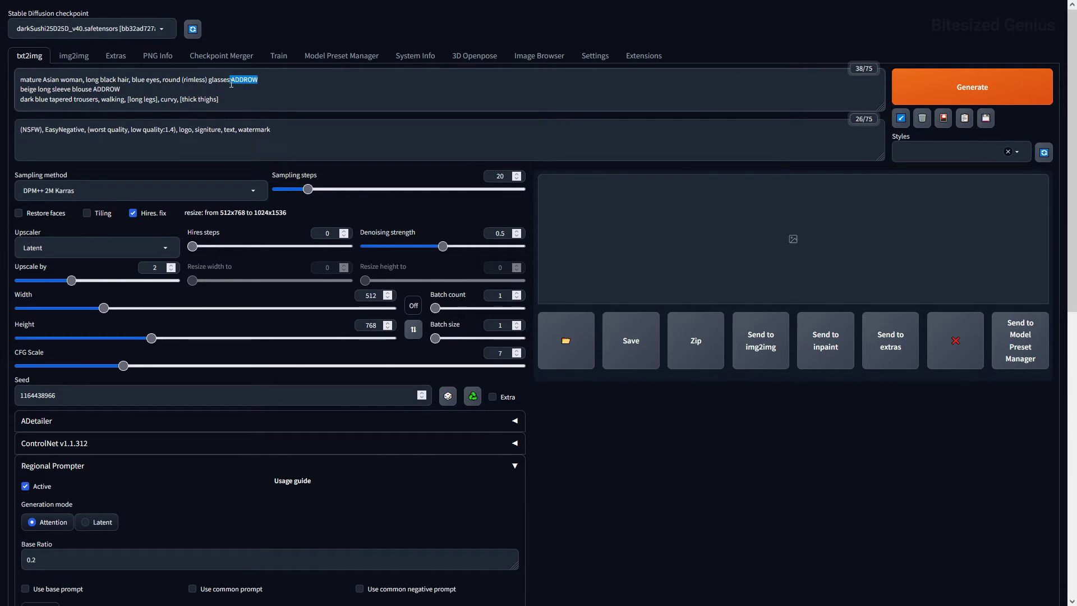
pyautogui.moveTo(121, 89); pyautogui.dragTo(92, 89)
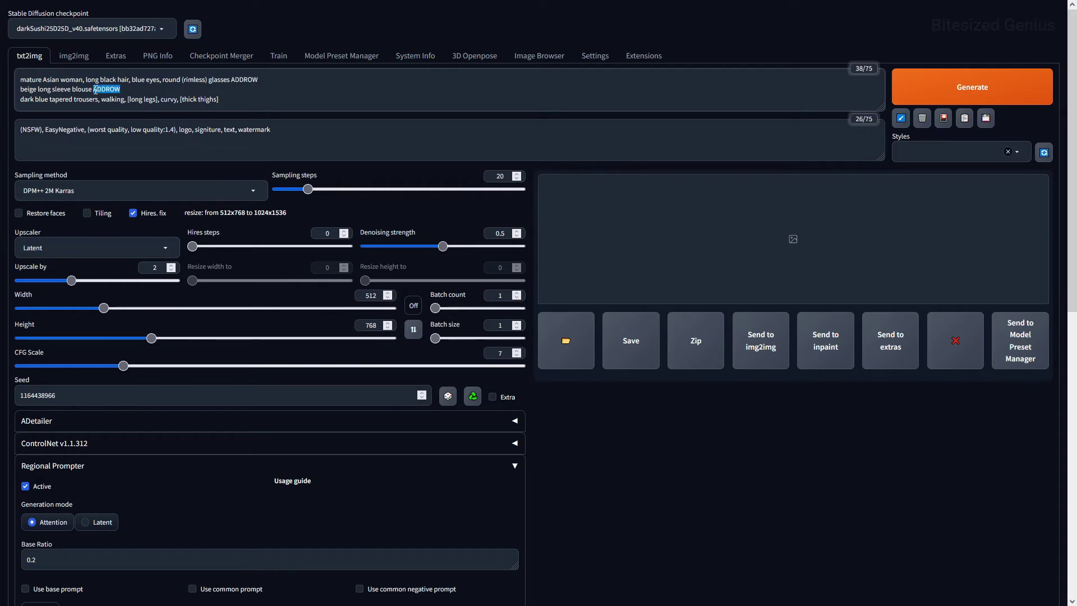
pyautogui.click(233, 102)
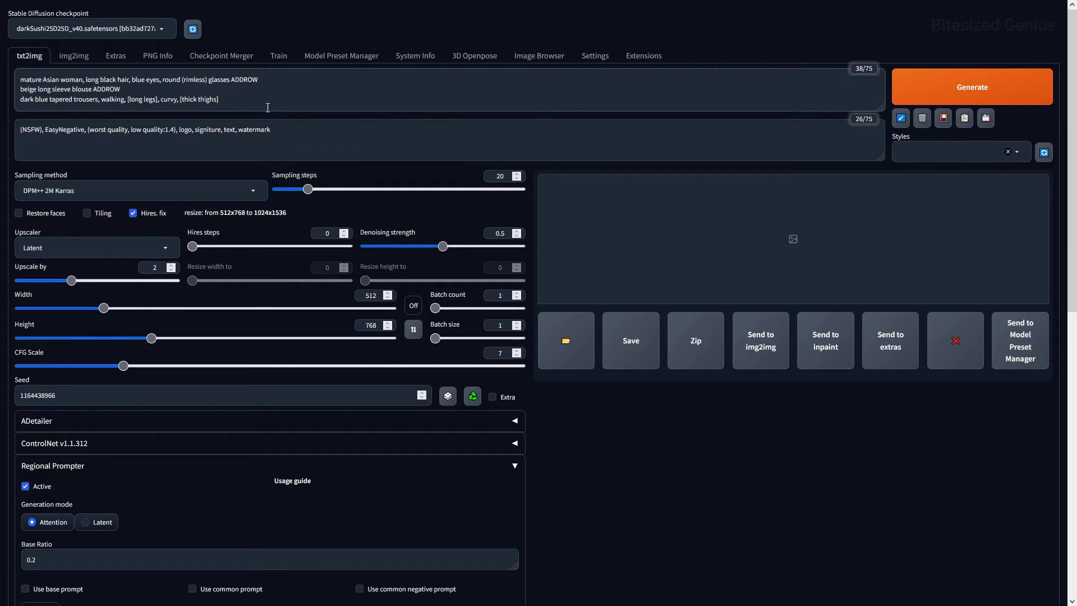
pyautogui.click(902, 89)
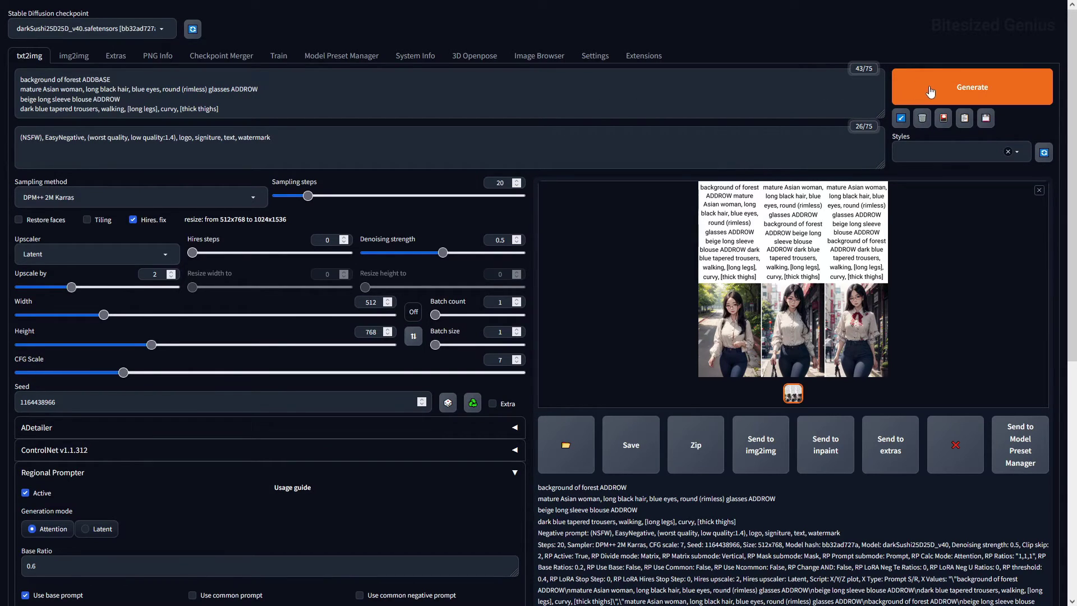
# Step: Generate the base-prompt grid, then regenerate with forest as common prompt at weights 0.2 and 1.8
pyautogui.click(960, 89)
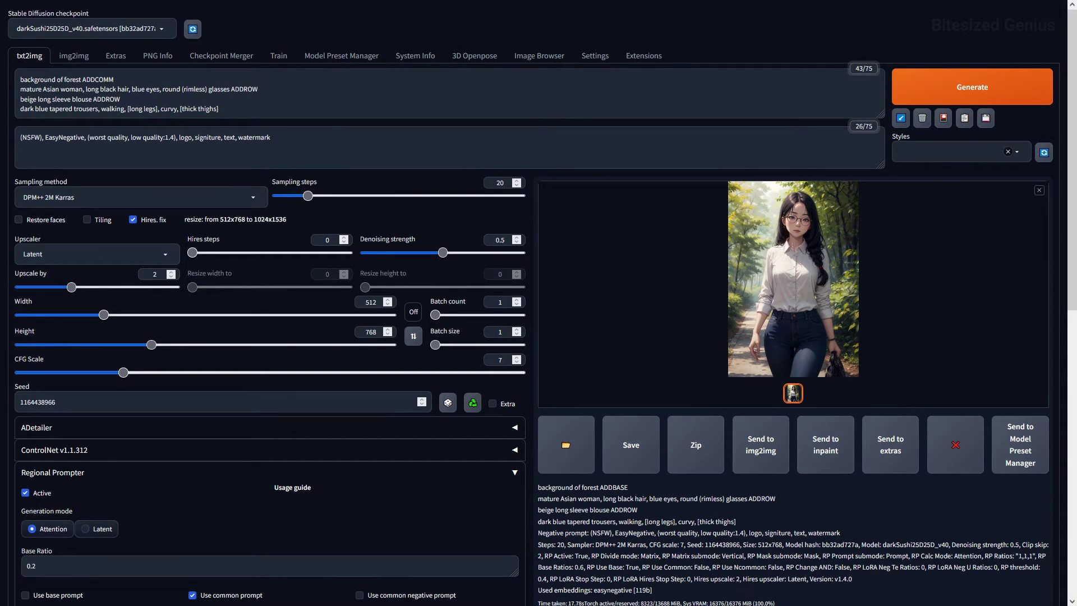
pyautogui.click(970, 95)
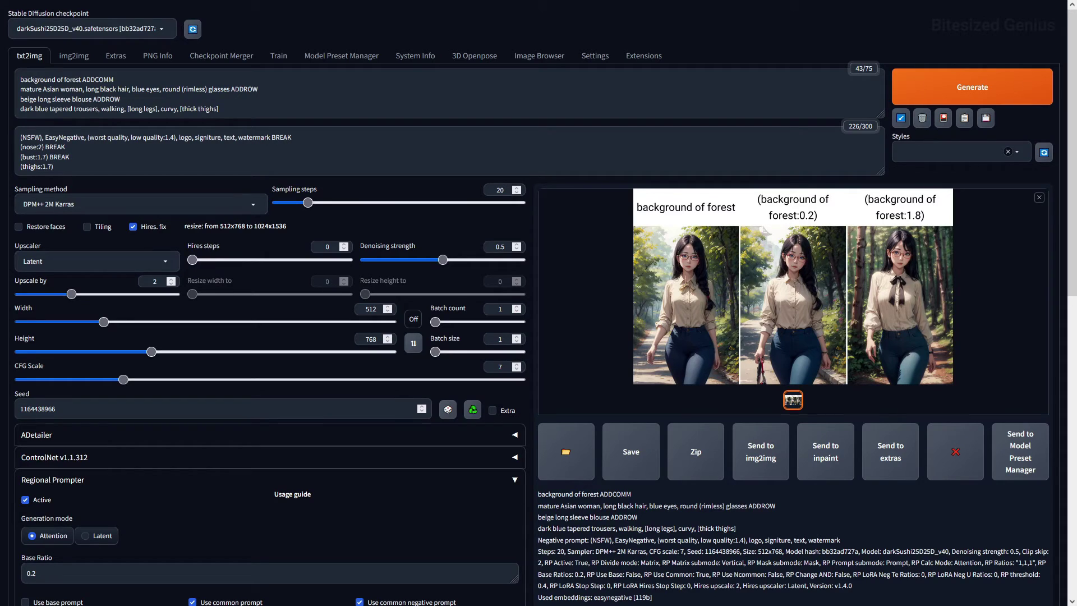
# Step: Regenerate the grid using BREAK-separated region-specific negative prompts
pyautogui.click(969, 87)
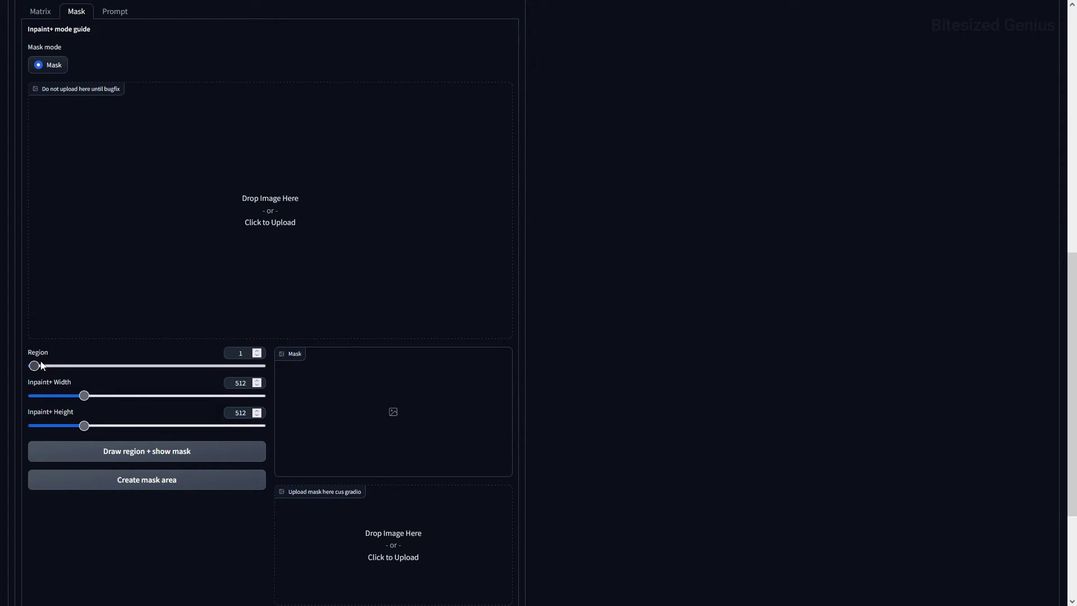
# Step: Set Region to 1 and mask height to 768, then create a blank 512×768 canvas
pyautogui.moveTo(36, 368)
pyautogui.mouseDown()
pyautogui.moveTo(266, 376)
pyautogui.moveTo(35, 380)
pyautogui.mouseUp()
pyautogui.moveTo(35, 383); pyautogui.dragTo(35, 383)
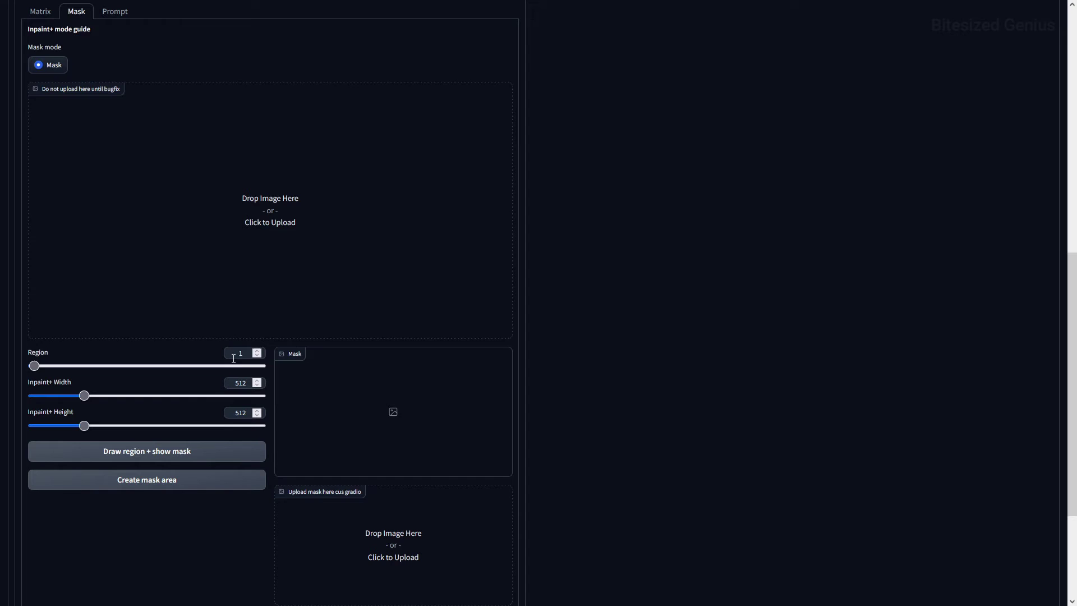
pyautogui.moveTo(246, 353); pyautogui.dragTo(219, 350)
pyautogui.write('-1')
pyautogui.click(701, 437)
pyautogui.click(234, 355)
pyautogui.doubleClick(239, 412)
pyautogui.write('768')
pyautogui.click(258, 486)
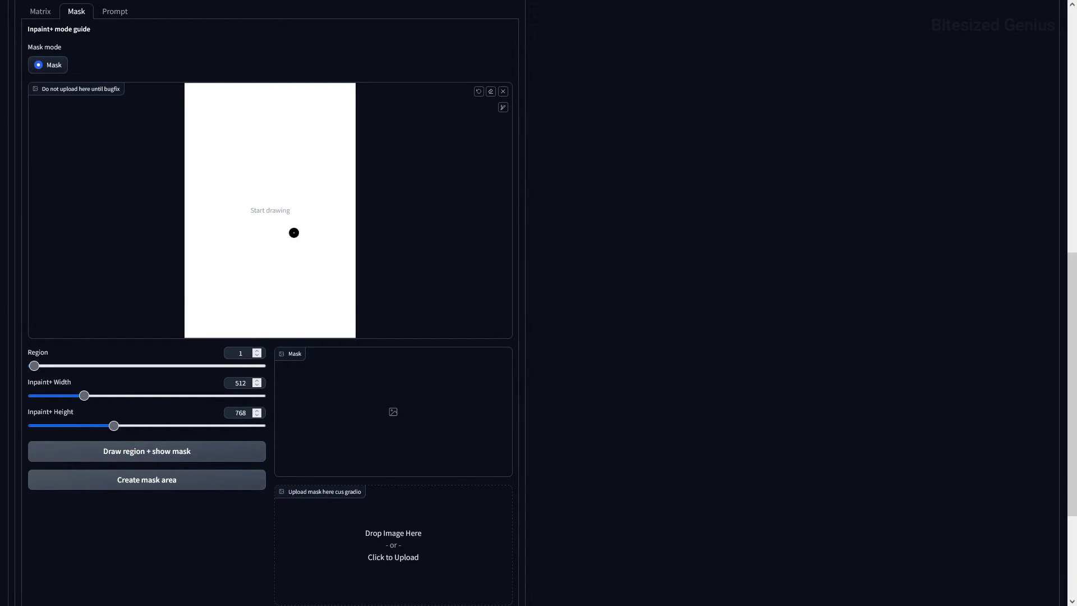
# Step: Enlarge the brush and paint region 1 across the upper canvas as its mask
pyautogui.click(503, 107)
pyautogui.moveTo(441, 109); pyautogui.dragTo(476, 108)
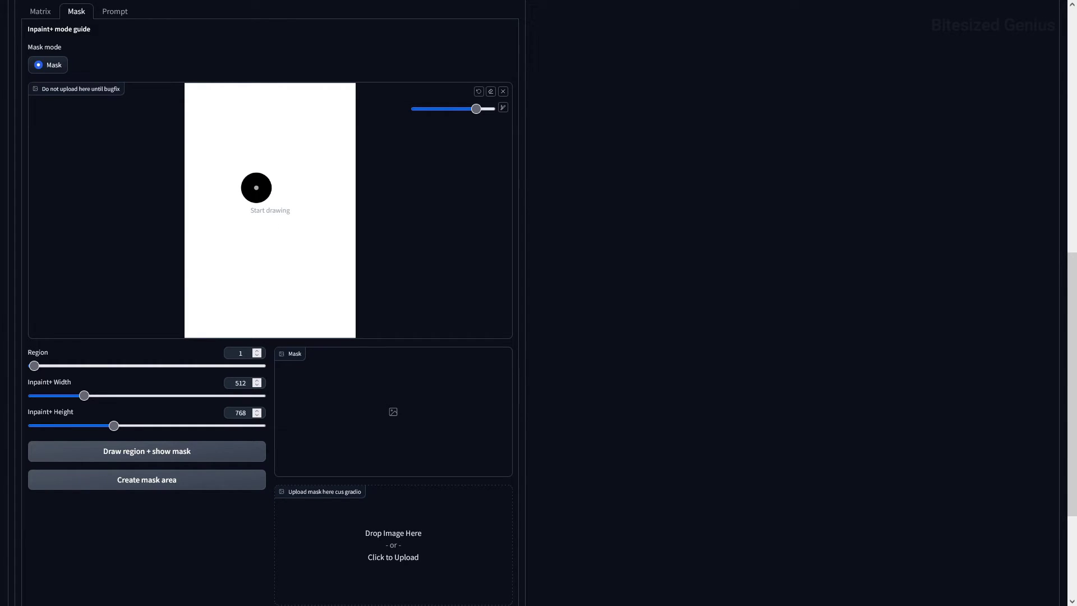
pyautogui.moveTo(198, 183)
pyautogui.mouseDown()
pyautogui.moveTo(262, 94)
pyautogui.moveTo(197, 87)
pyautogui.moveTo(190, 167)
pyautogui.moveTo(260, 103)
pyautogui.moveTo(200, 115)
pyautogui.mouseUp()
pyautogui.click(193, 335)
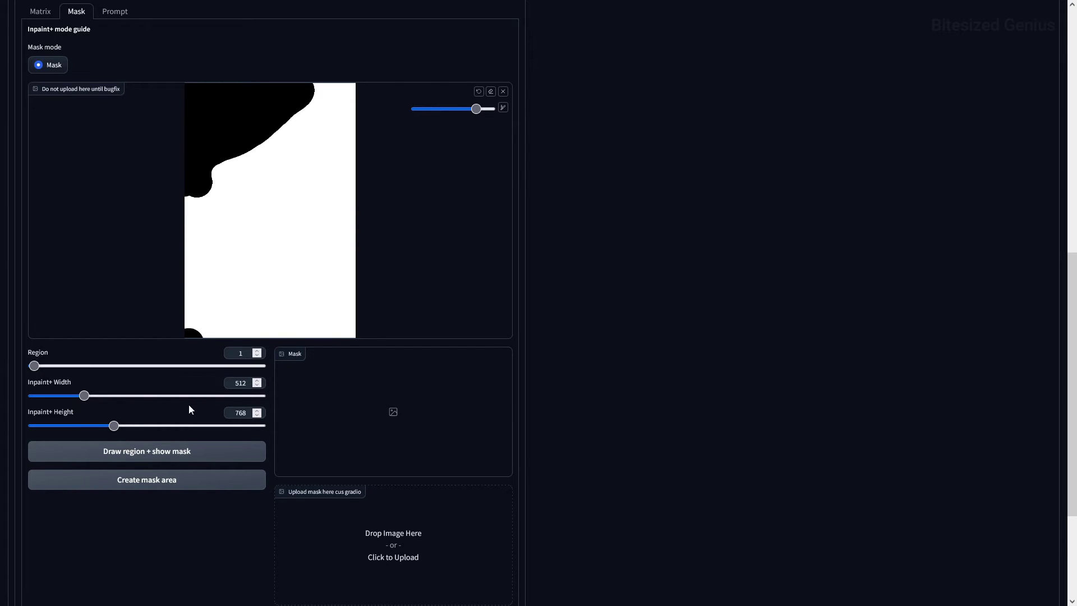
pyautogui.click(175, 454)
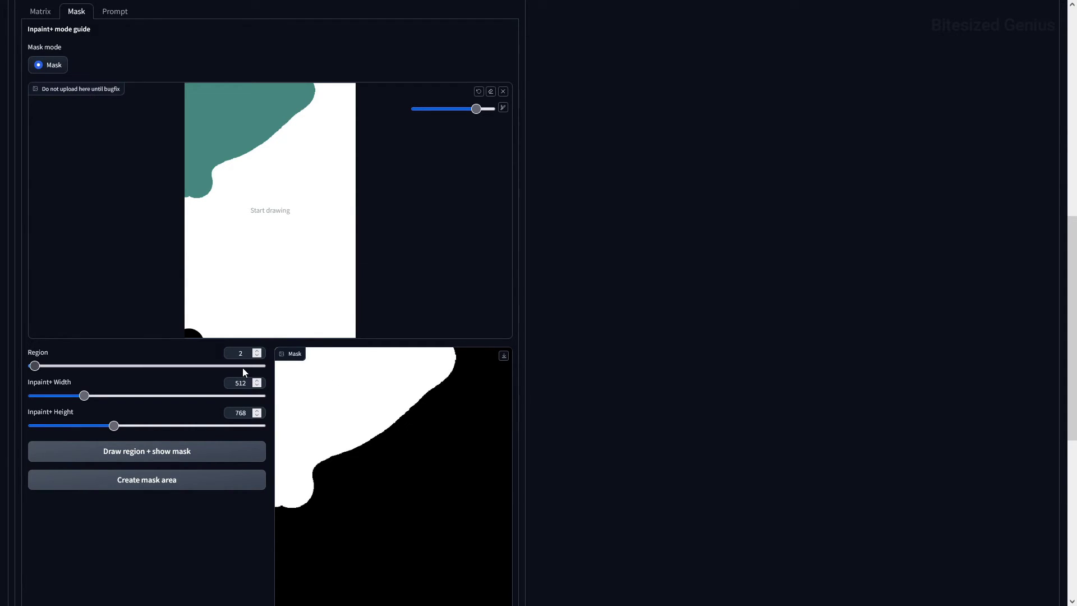
# Step: Paint the lower canvas and preview the teal region 2 mask
pyautogui.moveTo(194, 316)
pyautogui.mouseDown()
pyautogui.moveTo(302, 327)
pyautogui.moveTo(323, 303)
pyautogui.mouseUp()
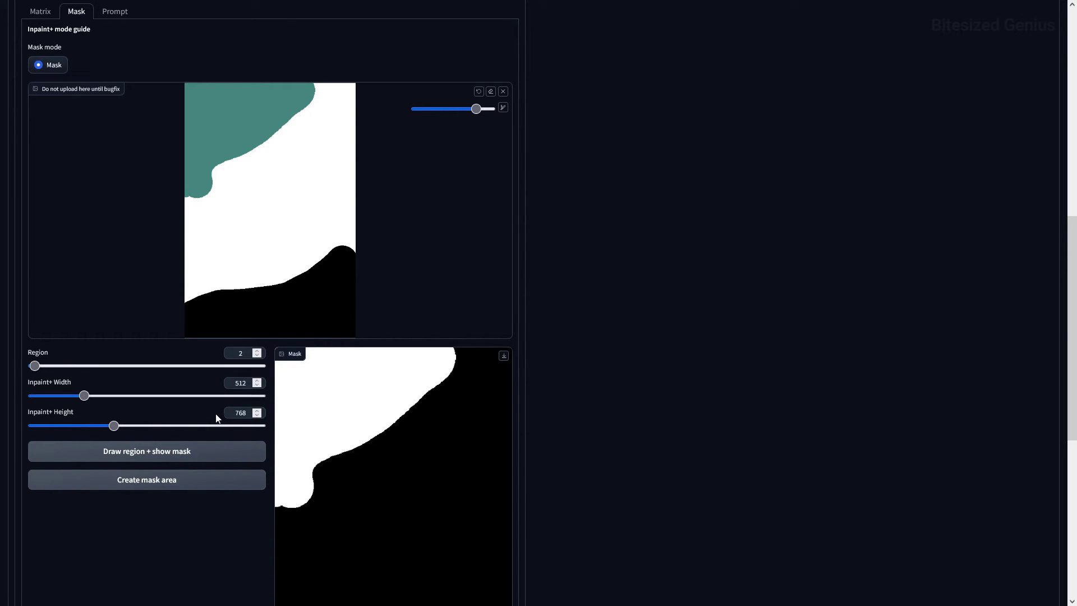
pyautogui.click(190, 452)
pyautogui.doubleClick(241, 354)
pyautogui.write('1')
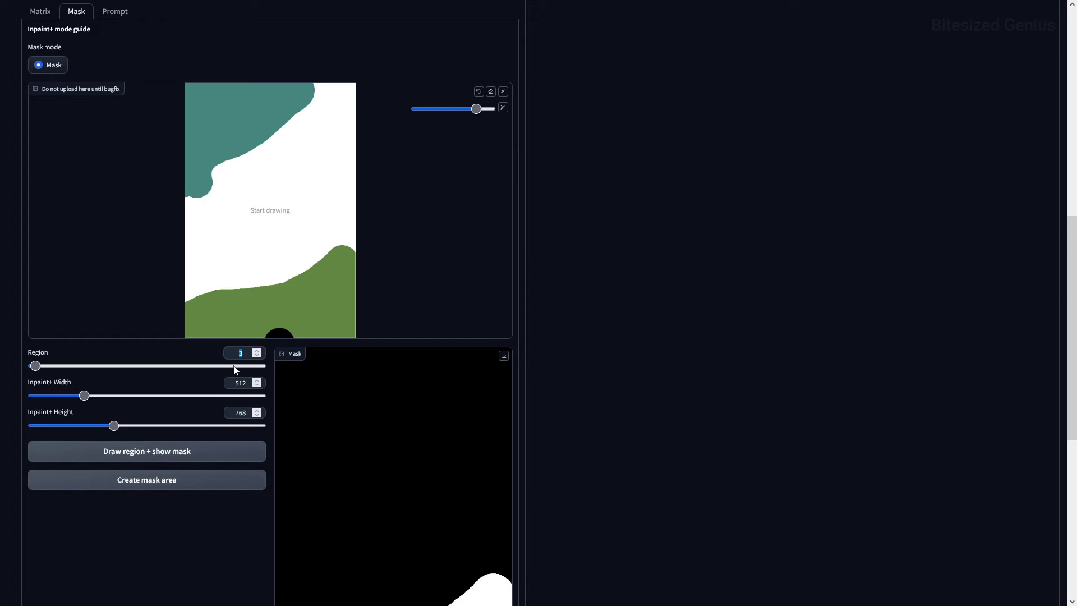
pyautogui.click(187, 454)
pyautogui.write('2')
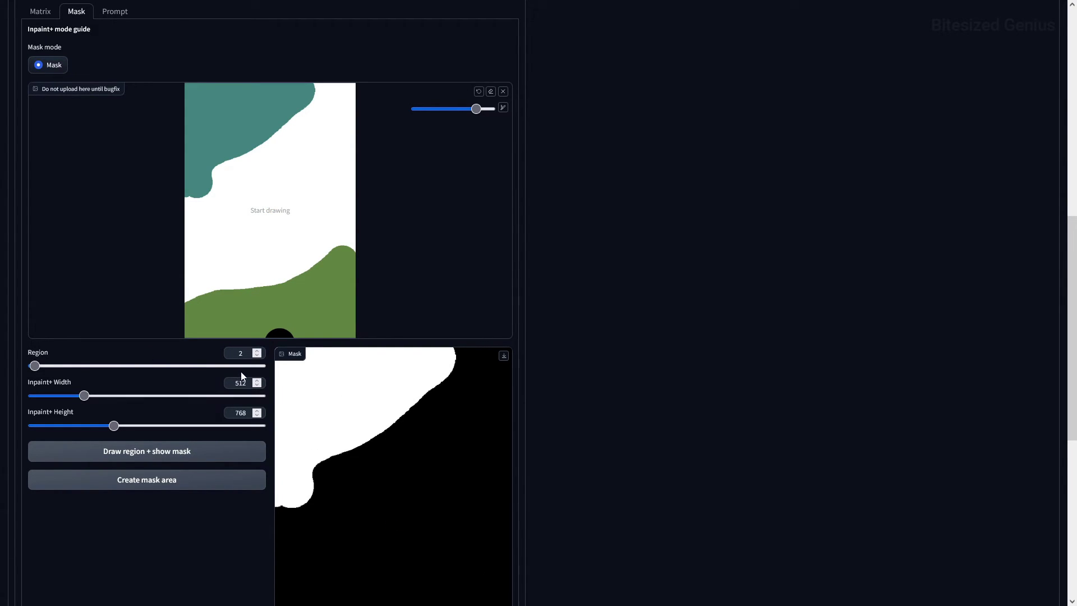
pyautogui.click(210, 453)
pyautogui.doubleClick(227, 353)
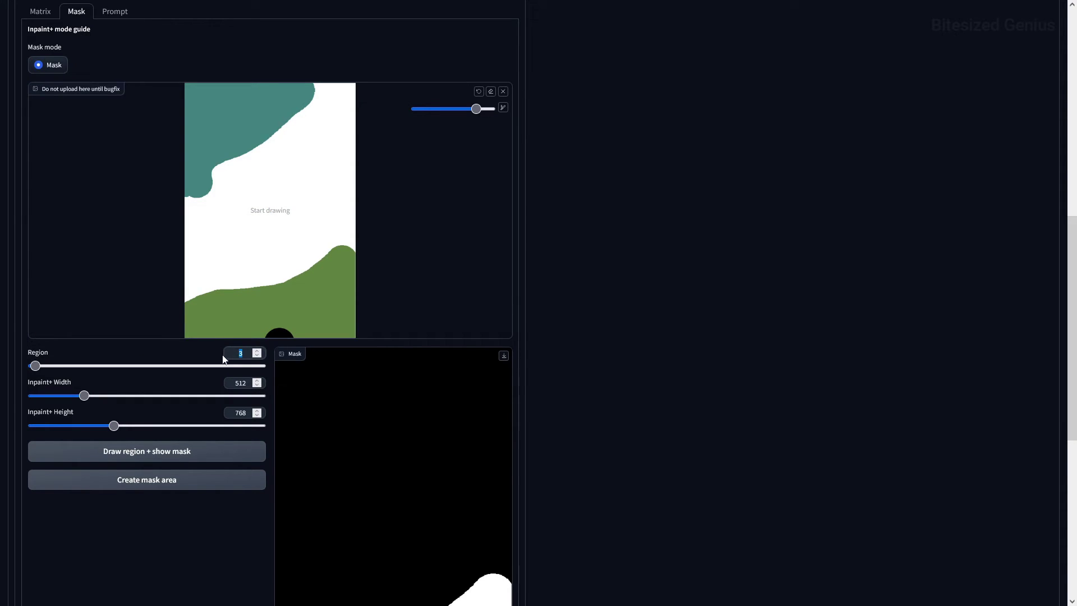
pyautogui.write('1')
pyautogui.click(213, 451)
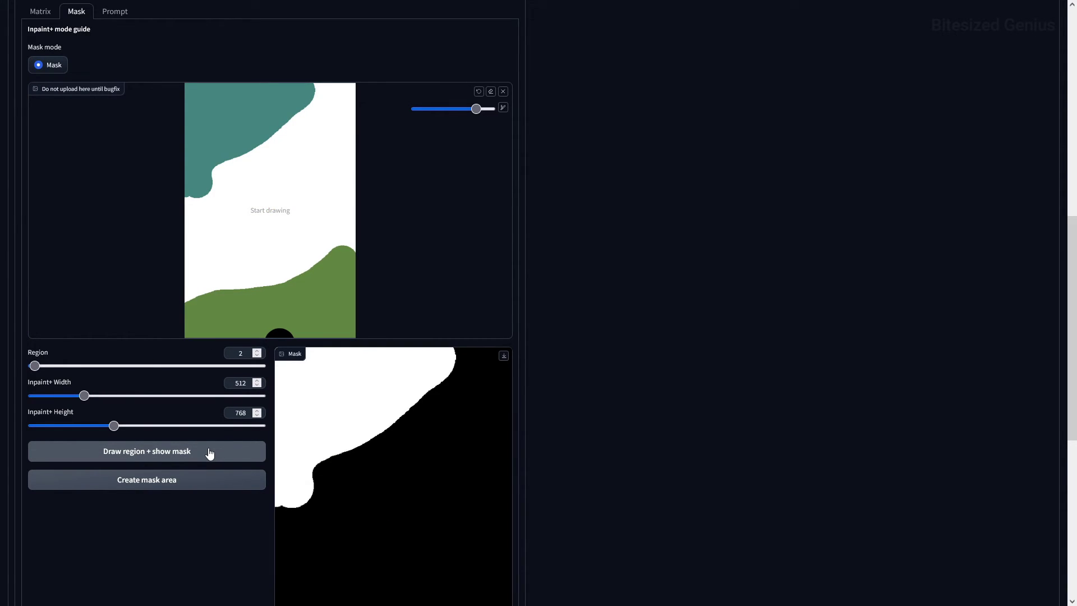
# Step: Paint a new region through the canvas centre under an unused number and preview its mask
pyautogui.moveTo(34, 366)
pyautogui.mouseDown()
pyautogui.moveTo(225, 366)
pyautogui.moveTo(37, 364)
pyautogui.mouseUp()
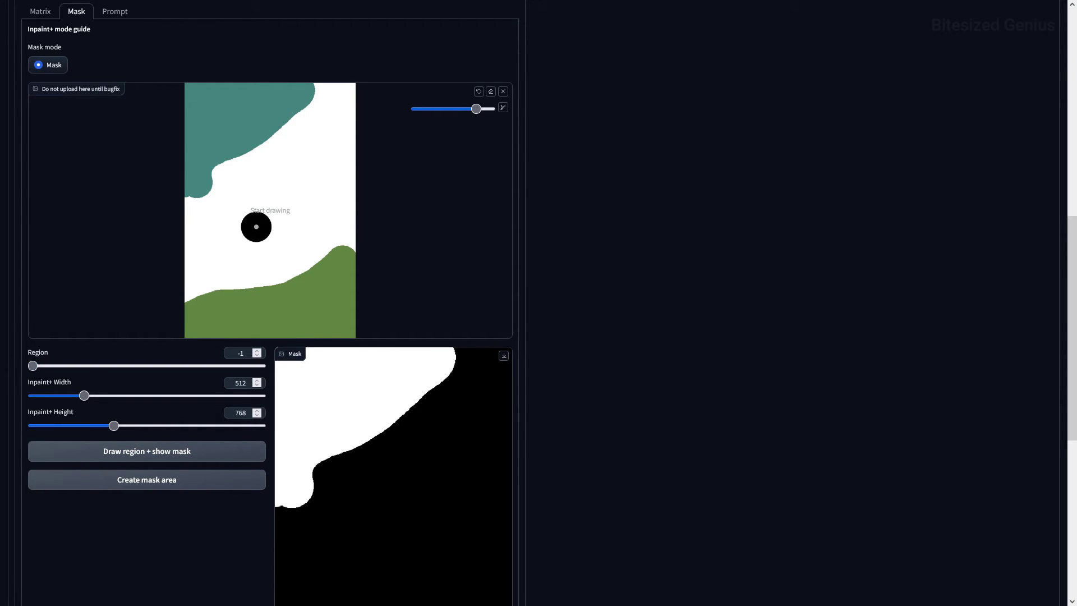
pyautogui.moveTo(257, 227)
pyautogui.mouseDown()
pyautogui.moveTo(304, 294)
pyautogui.moveTo(247, 113)
pyautogui.moveTo(265, 269)
pyautogui.moveTo(273, 217)
pyautogui.moveTo(233, 135)
pyautogui.moveTo(300, 243)
pyautogui.moveTo(236, 333)
pyautogui.mouseUp()
pyautogui.click(189, 451)
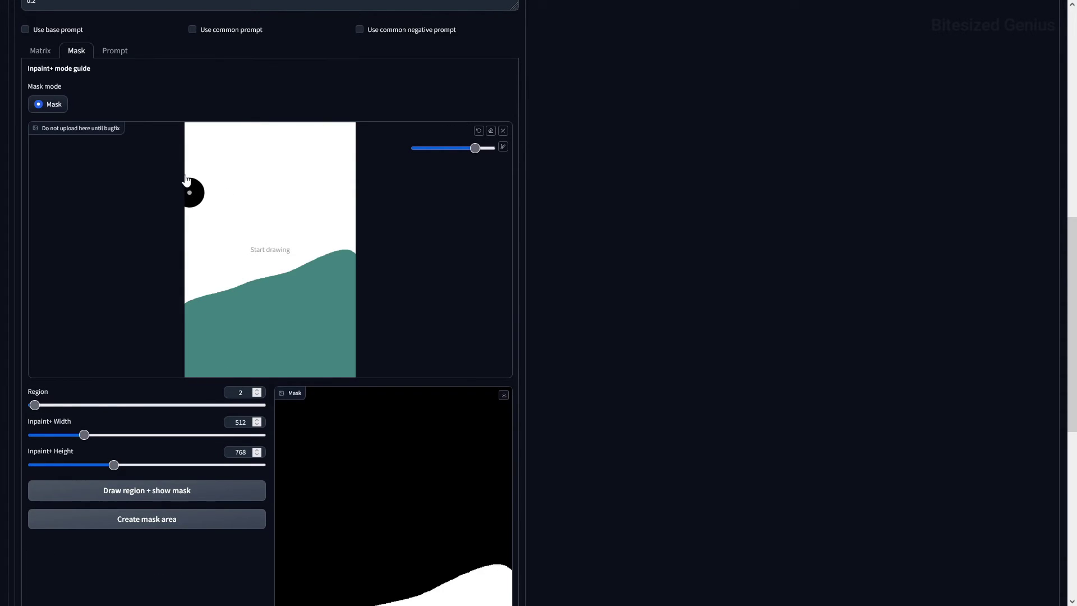
# Step: Paint a top band as region 3 and an arch from the bottom, registering each mask
pyautogui.moveTo(186, 165)
pyautogui.mouseDown()
pyautogui.moveTo(301, 149)
pyautogui.moveTo(344, 132)
pyautogui.moveTo(283, 133)
pyautogui.moveTo(349, 126)
pyautogui.moveTo(227, 125)
pyautogui.moveTo(185, 141)
pyautogui.mouseUp()
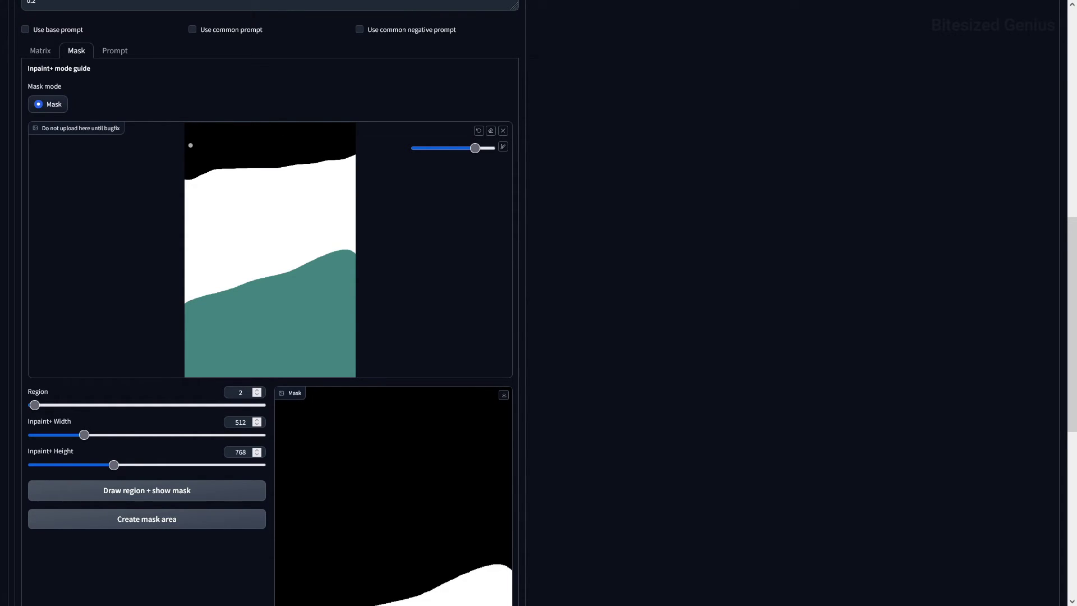
pyautogui.click(151, 491)
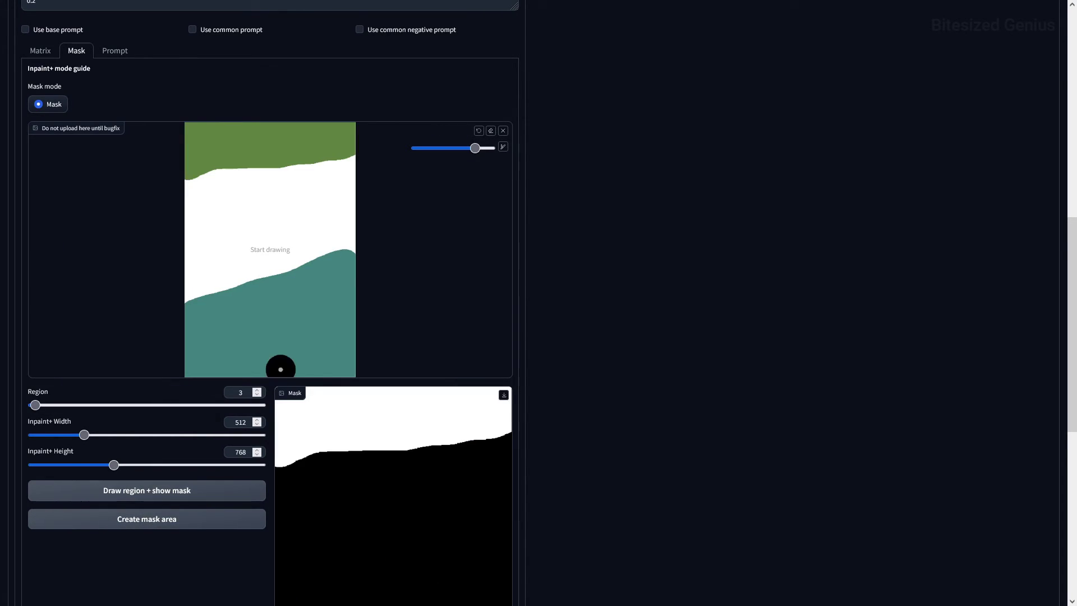
pyautogui.moveTo(274, 371)
pyautogui.mouseDown()
pyautogui.moveTo(276, 305)
pyautogui.moveTo(308, 233)
pyautogui.moveTo(343, 272)
pyautogui.moveTo(350, 366)
pyautogui.moveTo(289, 367)
pyautogui.moveTo(334, 281)
pyautogui.moveTo(298, 317)
pyautogui.moveTo(320, 286)
pyautogui.mouseUp()
pyautogui.click(199, 491)
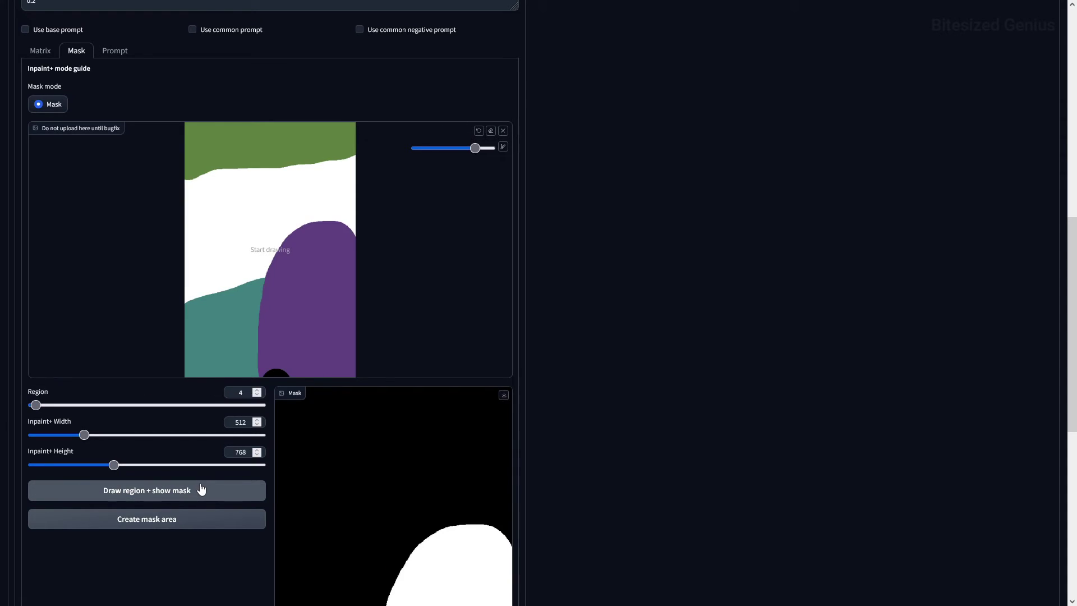
pyautogui.scroll(3, 667, 359)
pyautogui.scroll(4, 667, 364)
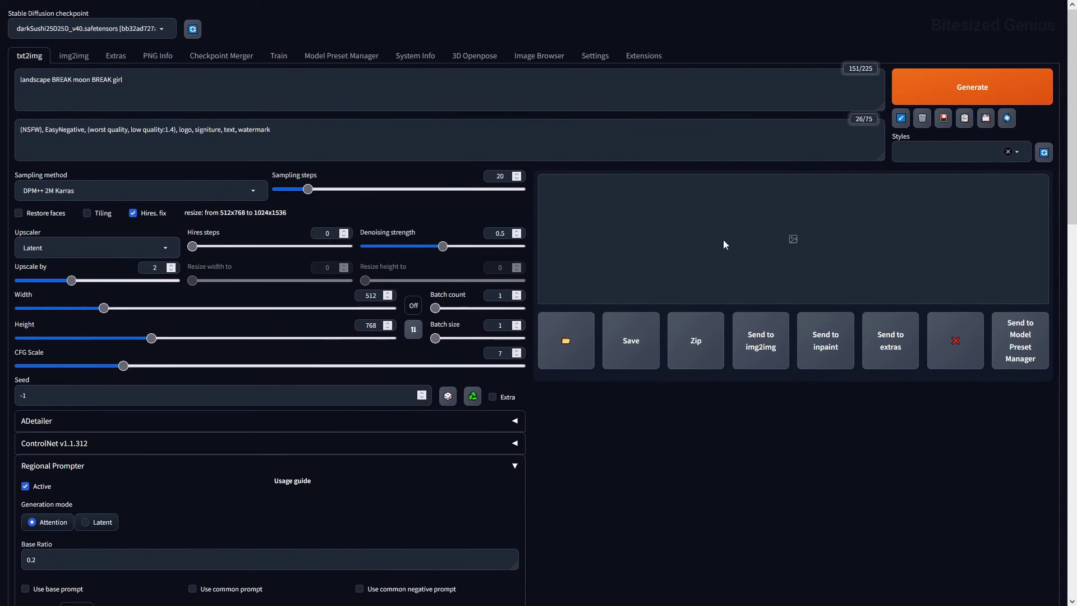
# Step: Generate an image from the mask-mode regions
pyautogui.click(976, 82)
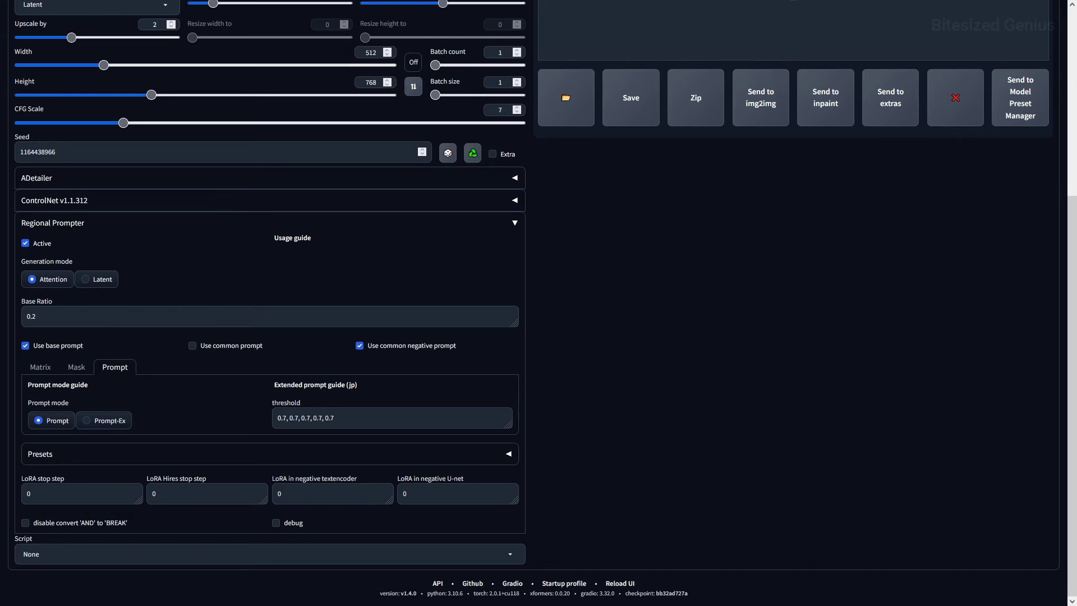
pyautogui.scroll(3, 569, 433)
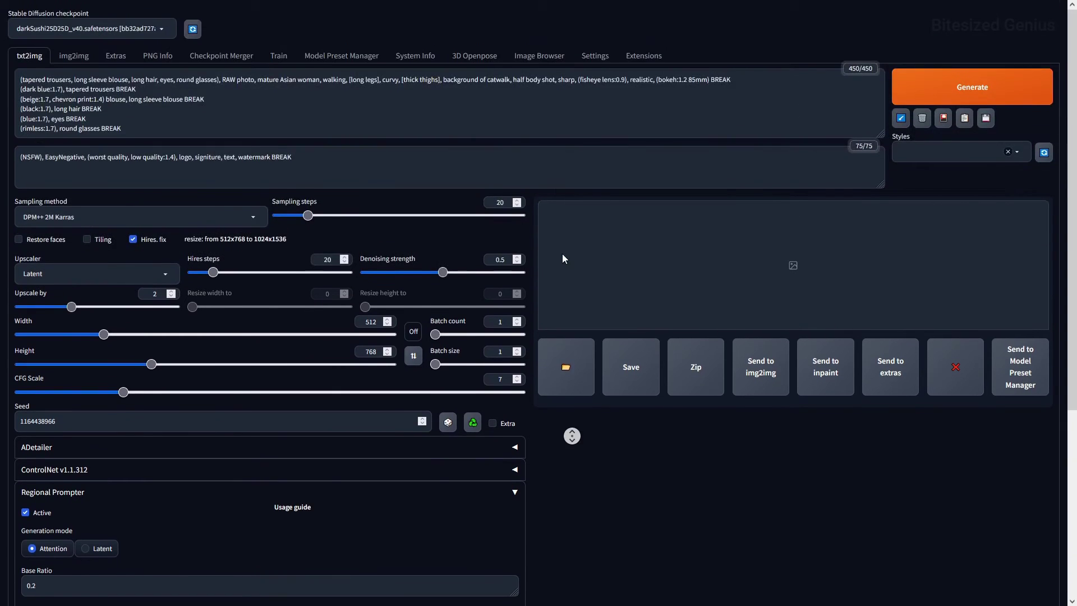
pyautogui.moveTo(169, 125); pyautogui.dragTo(731, 80)
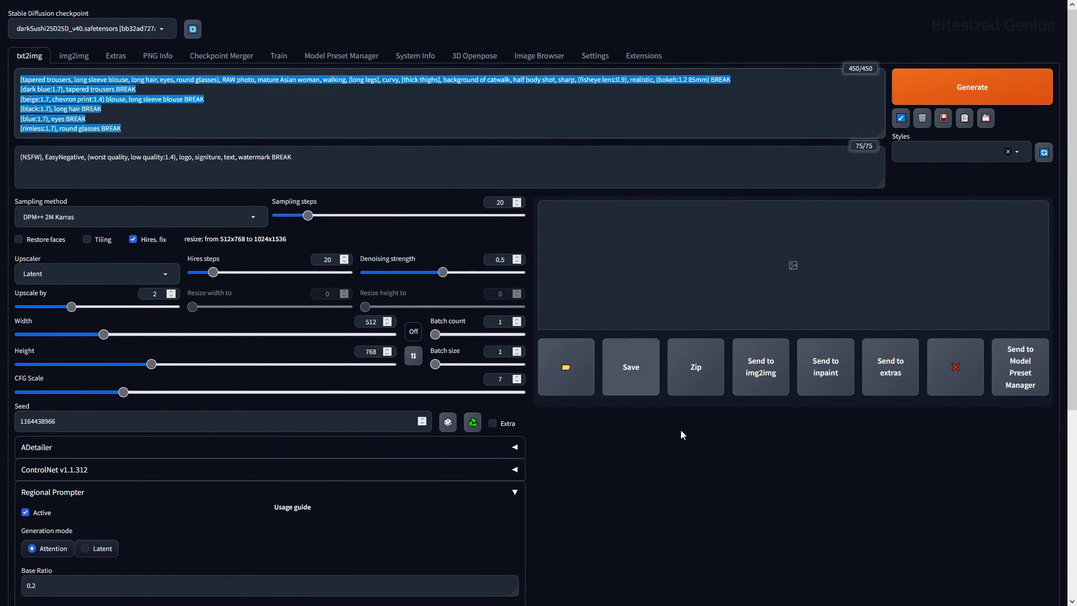
pyautogui.click(670, 446)
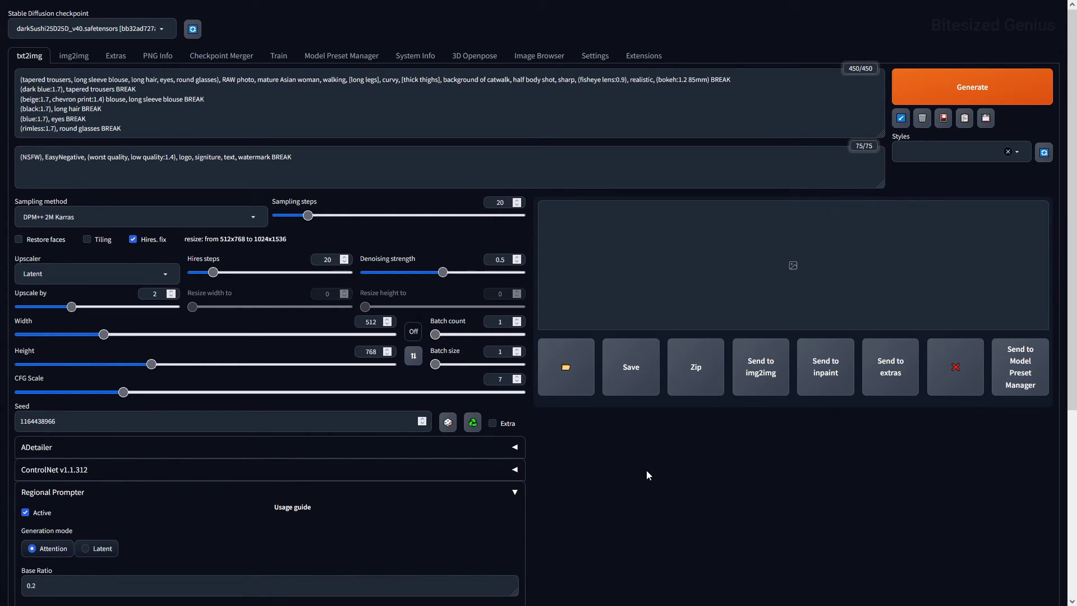
pyautogui.middleClick(644, 468)
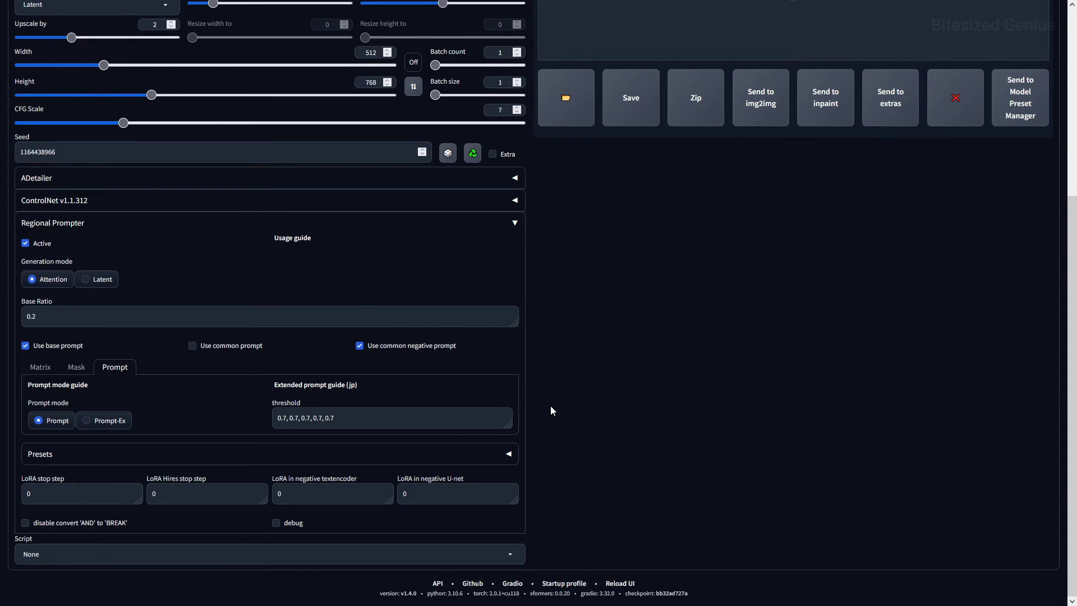
pyautogui.scroll(3, 551, 405)
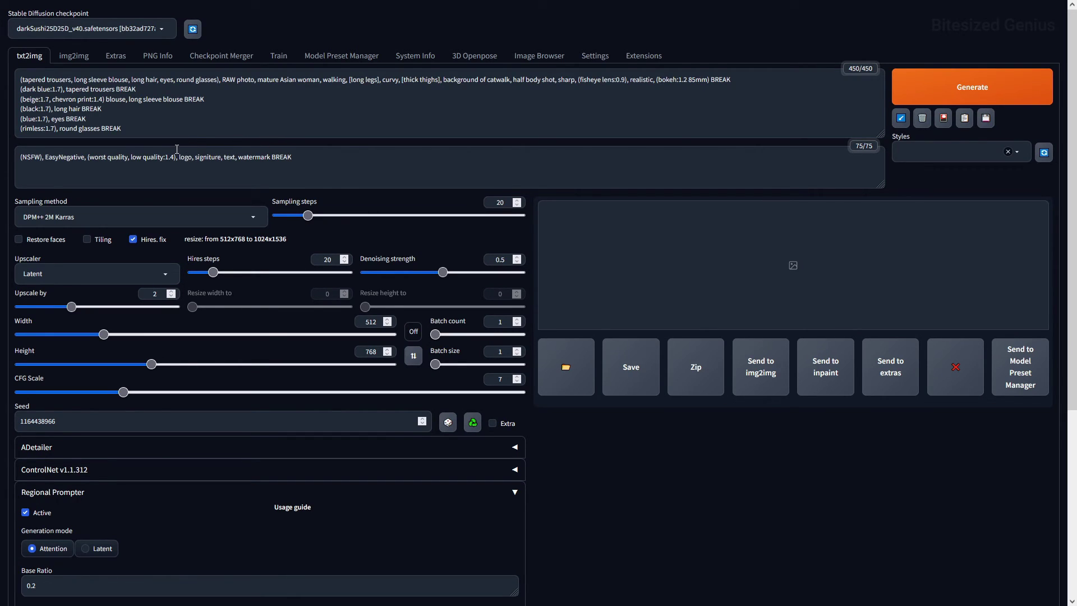
pyautogui.scroll(-3, 589, 501)
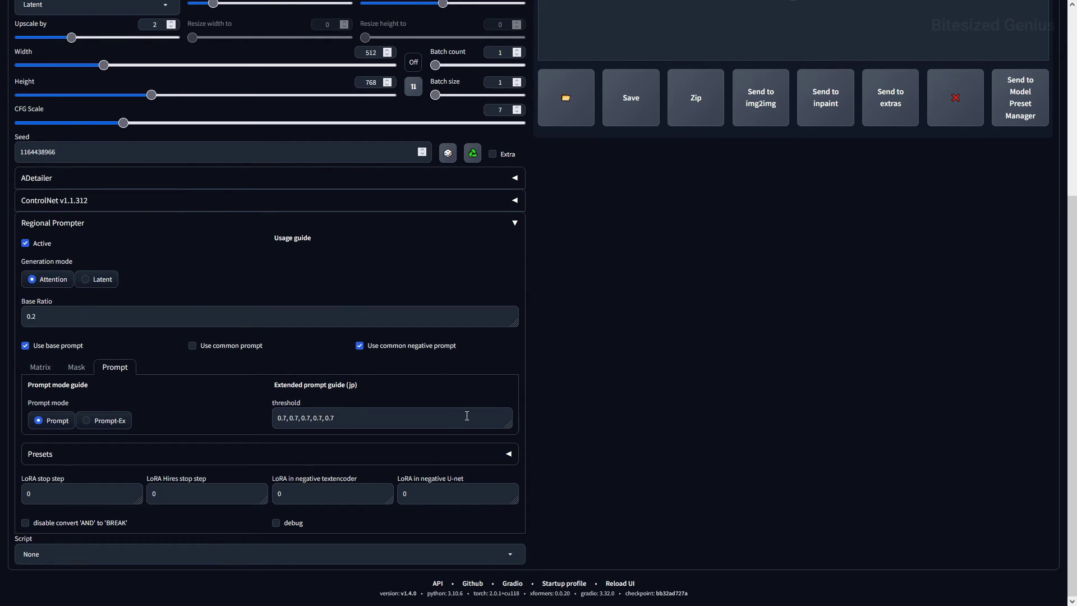
pyautogui.scroll(3, 530, 408)
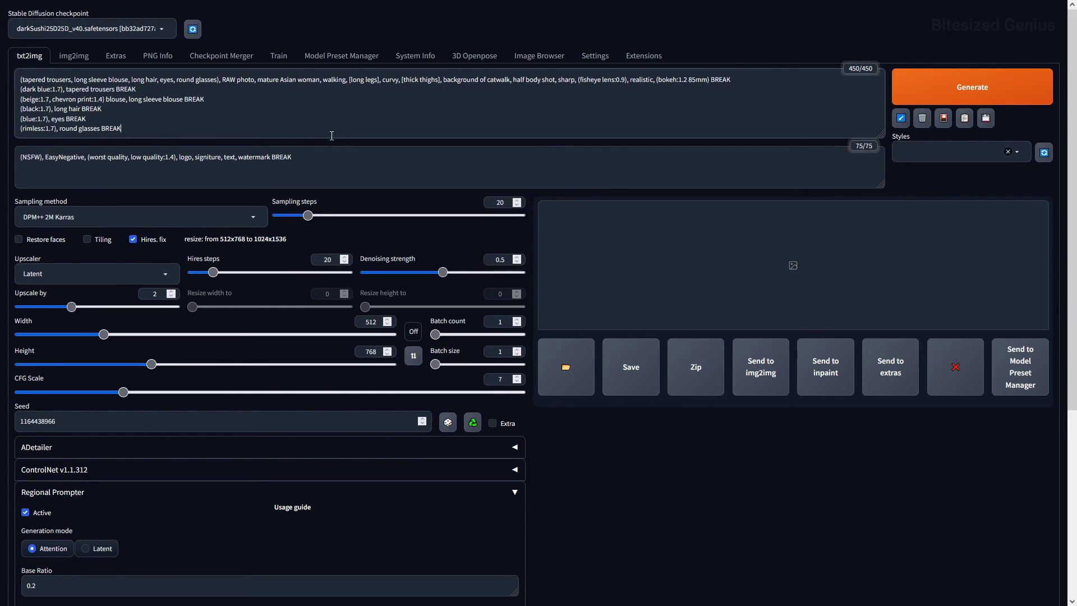
# Step: Delete the trailing BREAK from the last prompt line and generate the blouse grid
pyautogui.press('BackSpace')
pyautogui.press('BackSpace')
pyautogui.press('BackSpace')
pyautogui.press('BackSpace')
pyautogui.press('BackSpace')
pyautogui.click(895, 91)
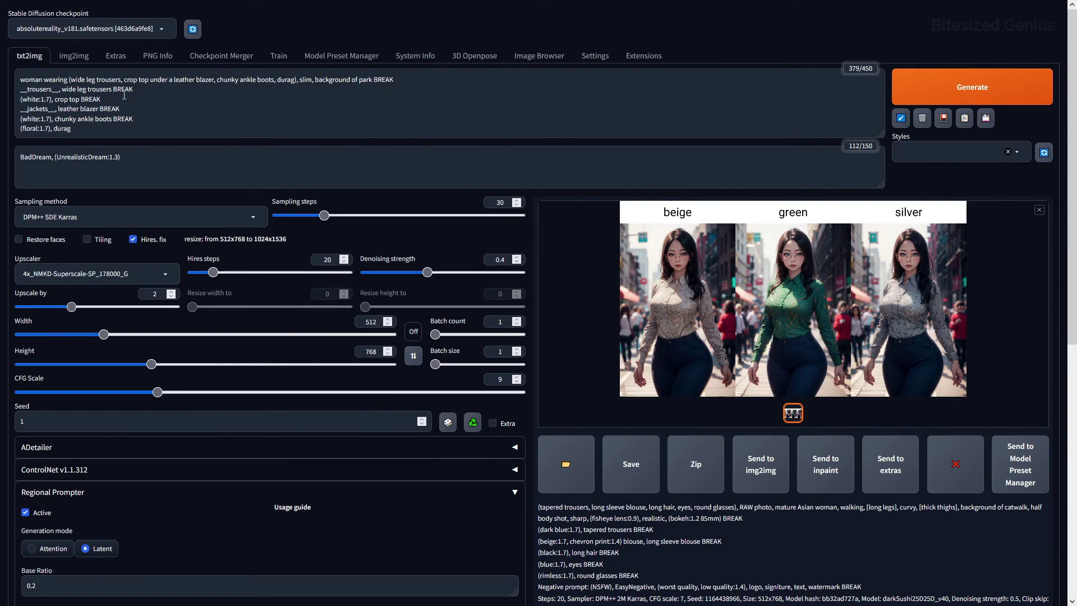
# Step: Select the leather blazer prompt lines, then generate the seed 1, 85200, 170400 grid
pyautogui.moveTo(136, 89); pyautogui.dragTo(20, 89)
pyautogui.moveTo(120, 109); pyautogui.dragTo(31, 108)
pyautogui.click(253, 120)
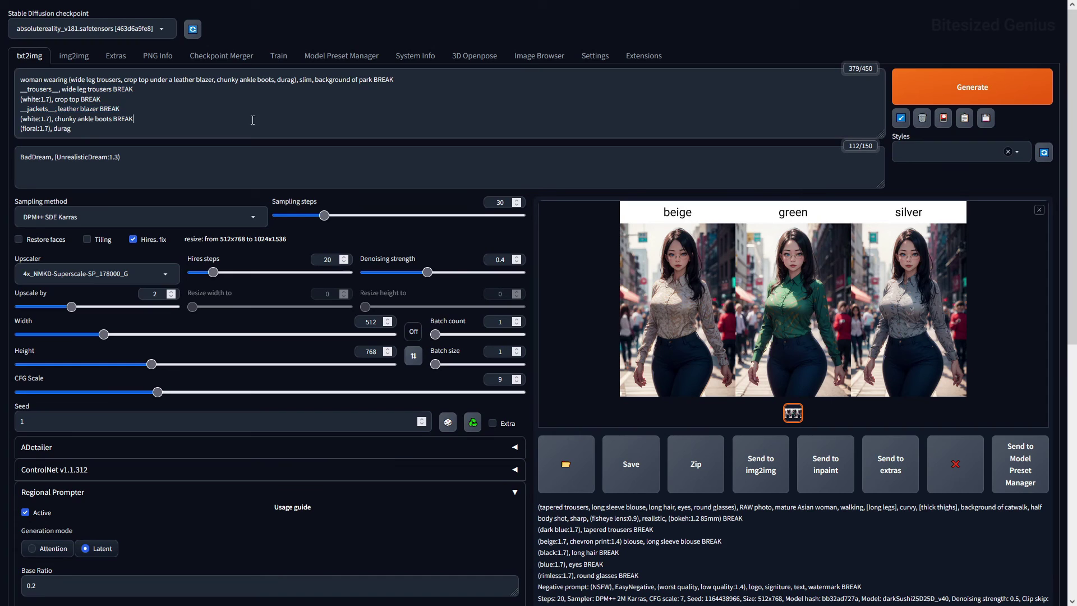
pyautogui.scroll(-2, 372, 264)
pyautogui.scroll(-3, 506, 441)
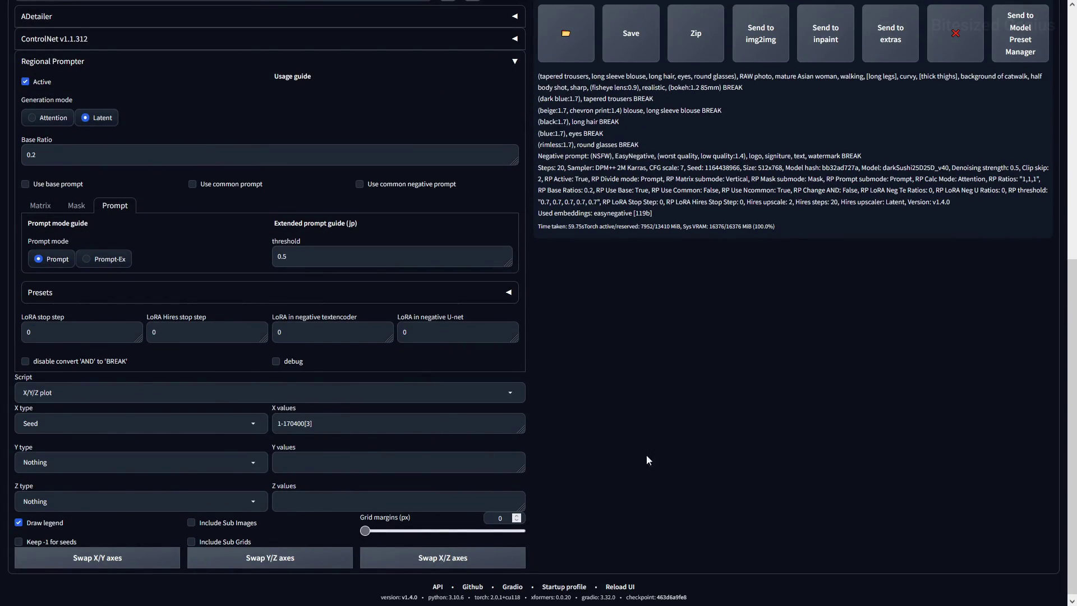
pyautogui.scroll(5, 647, 460)
pyautogui.scroll(2, 833, 445)
pyautogui.click(972, 87)
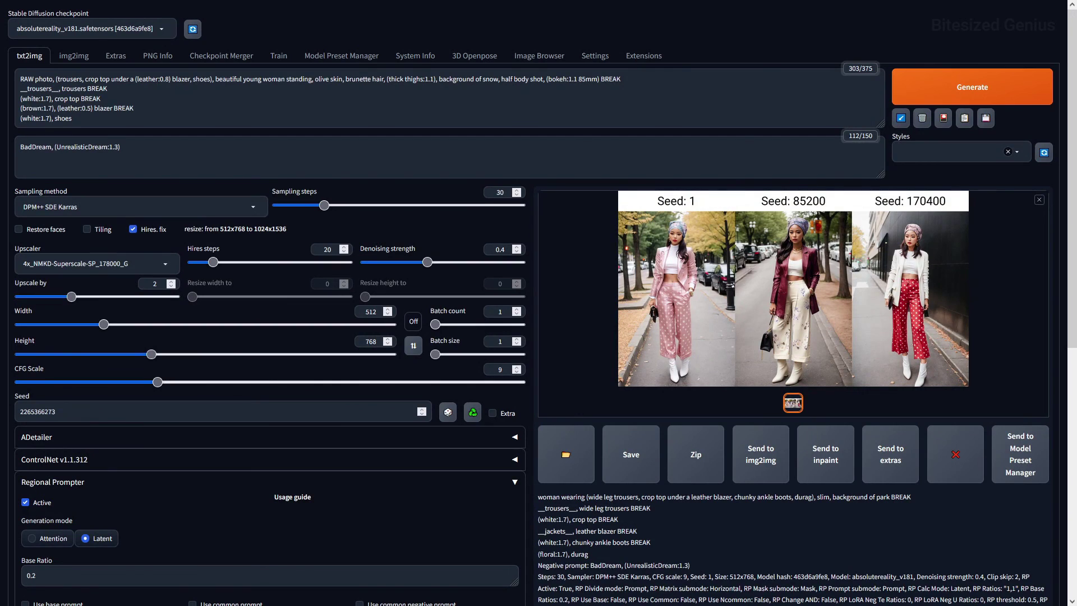
# Step: Rerun the seed comparison grid with the snow-background leather blazer prompt
pyautogui.click(950, 103)
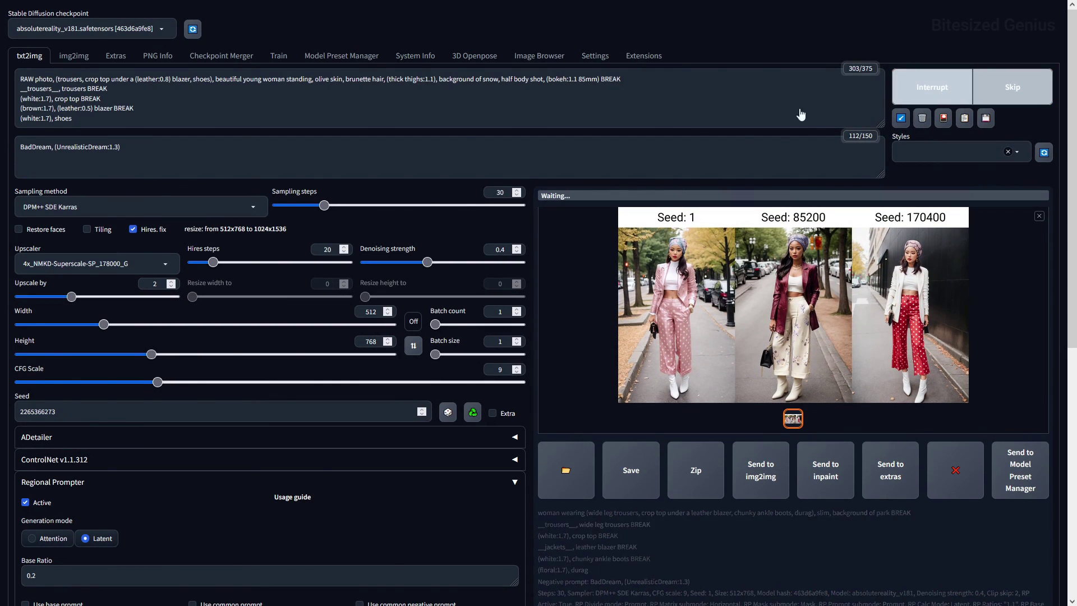